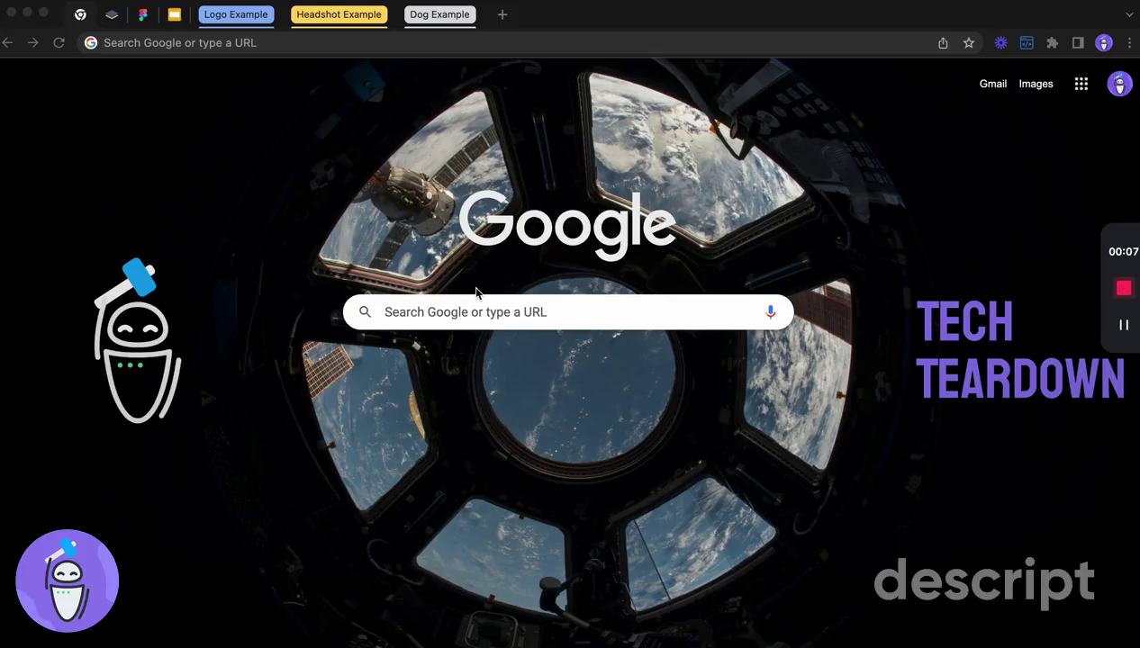
Bring up the remove.bg landing page with its image upload area.
left_click(110, 15)
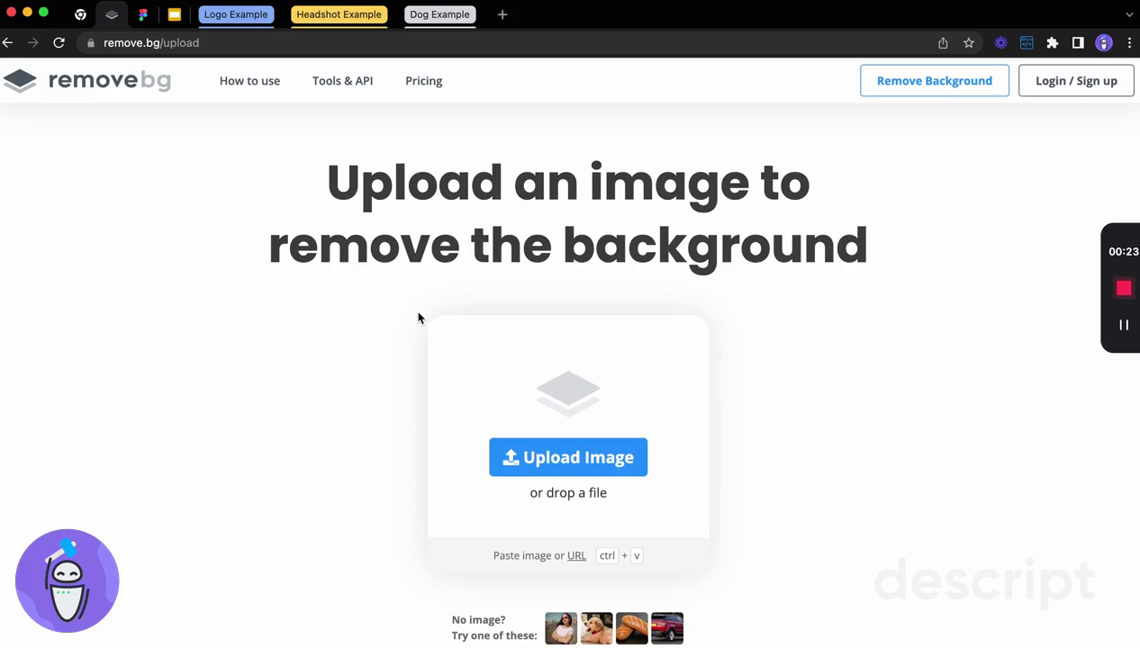
left_click(121, 89)
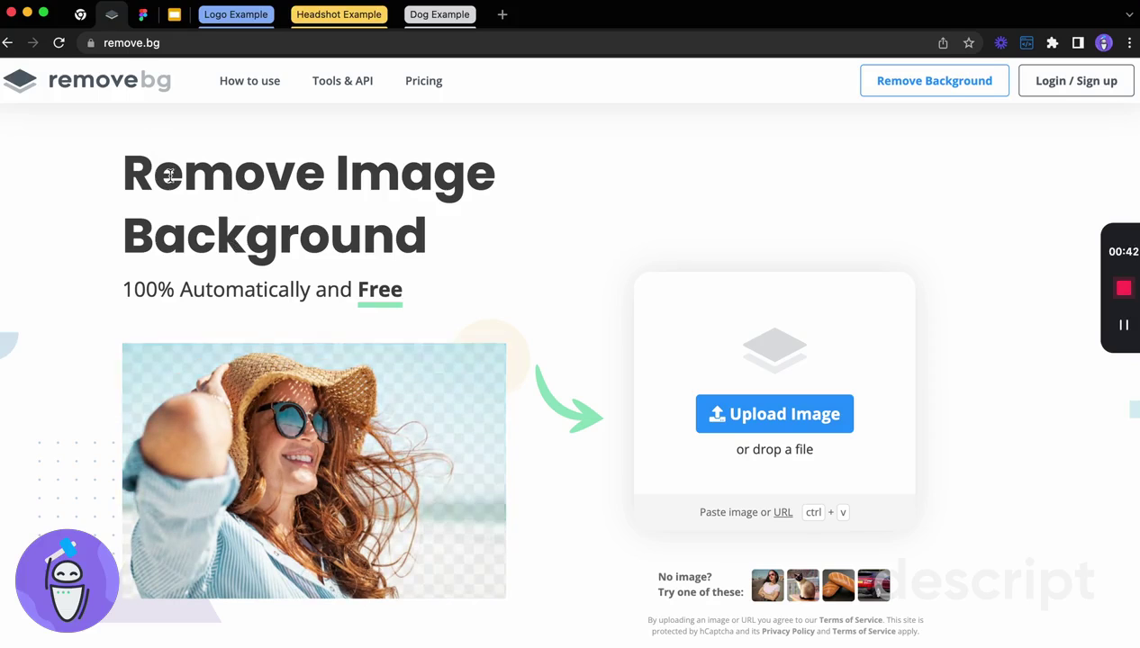
Show slide 1 of the Remove.bg demo deck with the Walmart and Spotify logo boxes.
left_click(176, 20)
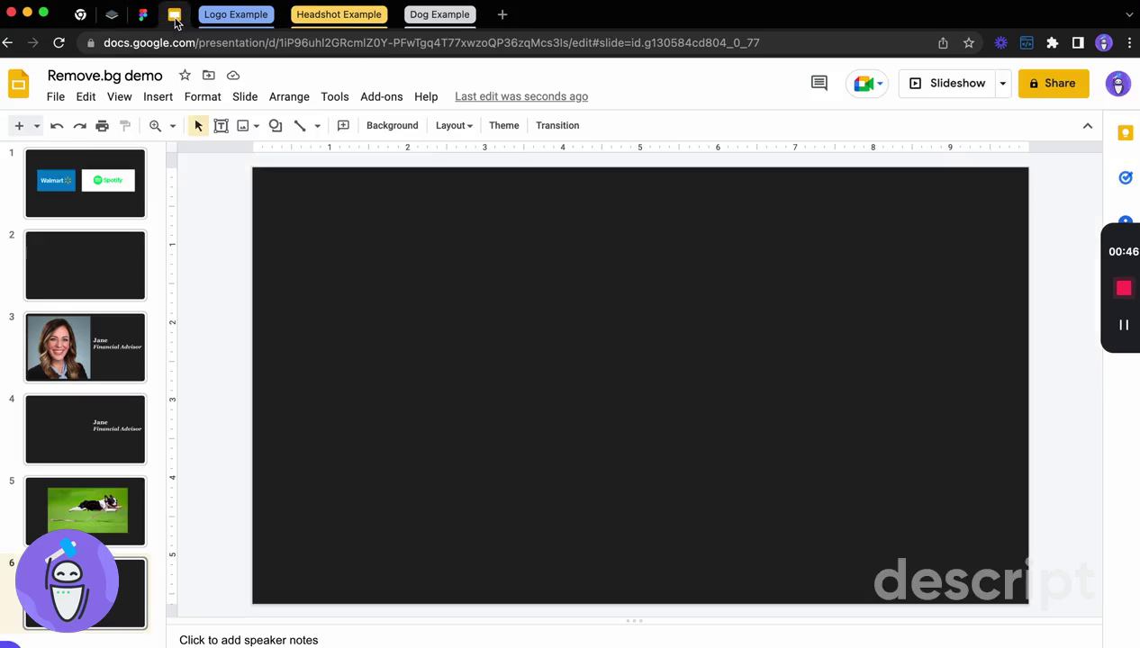
left_click(78, 190)
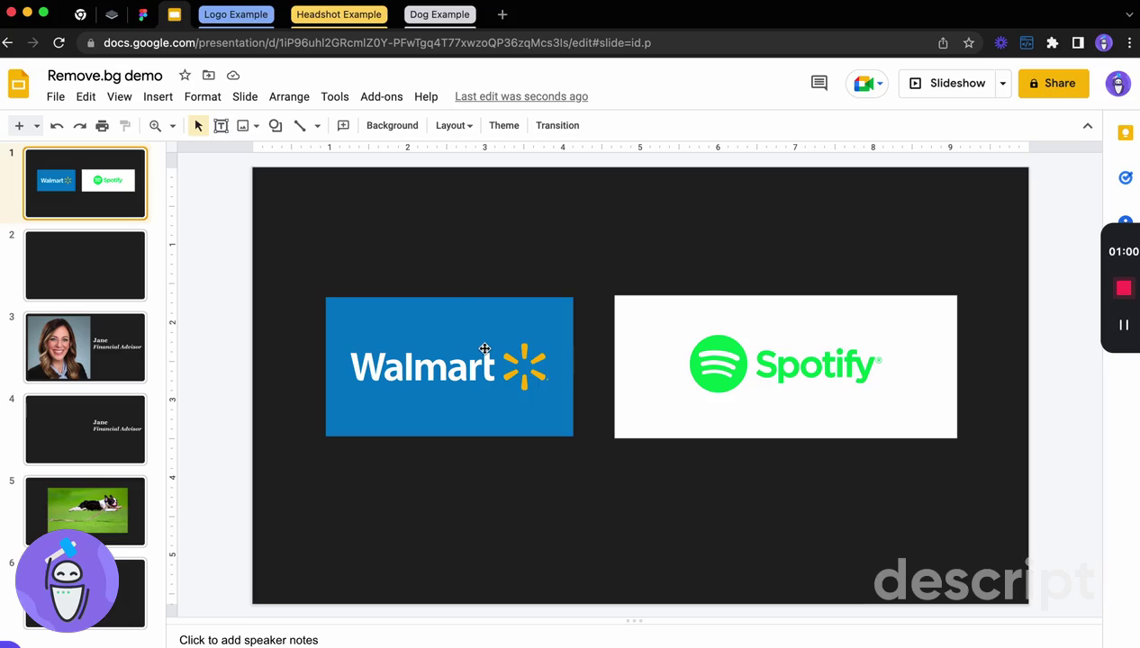
left_click(228, 18)
Copy the Walmart logo preview from the Google Images results and return to remove.bg.
left_click(326, 16)
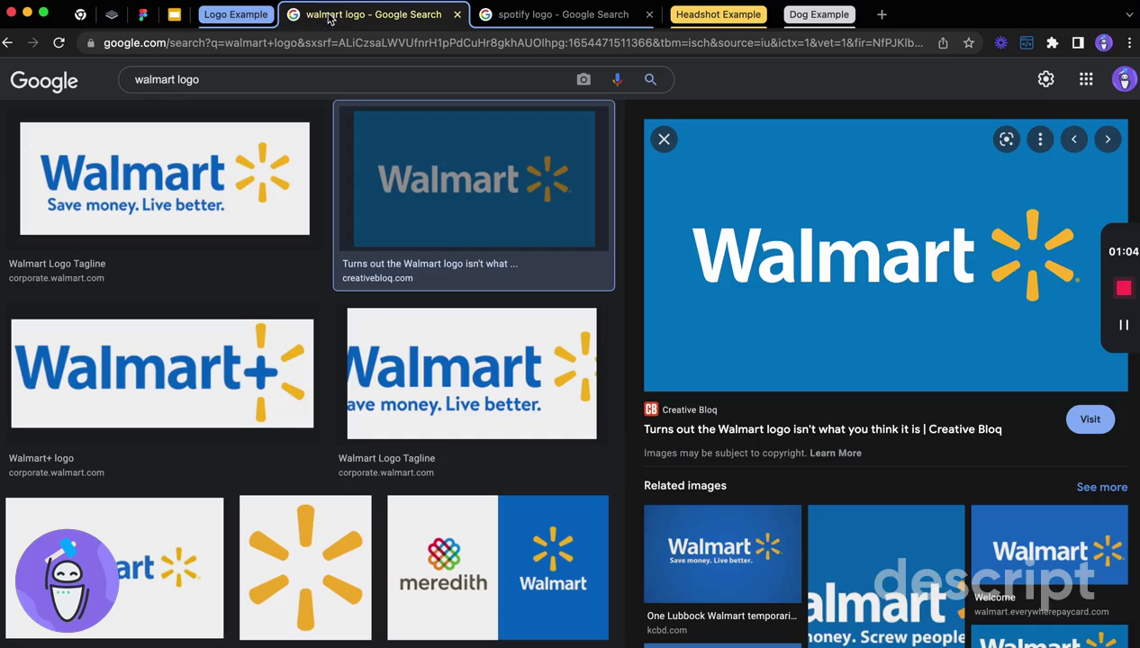
right_click(834, 281)
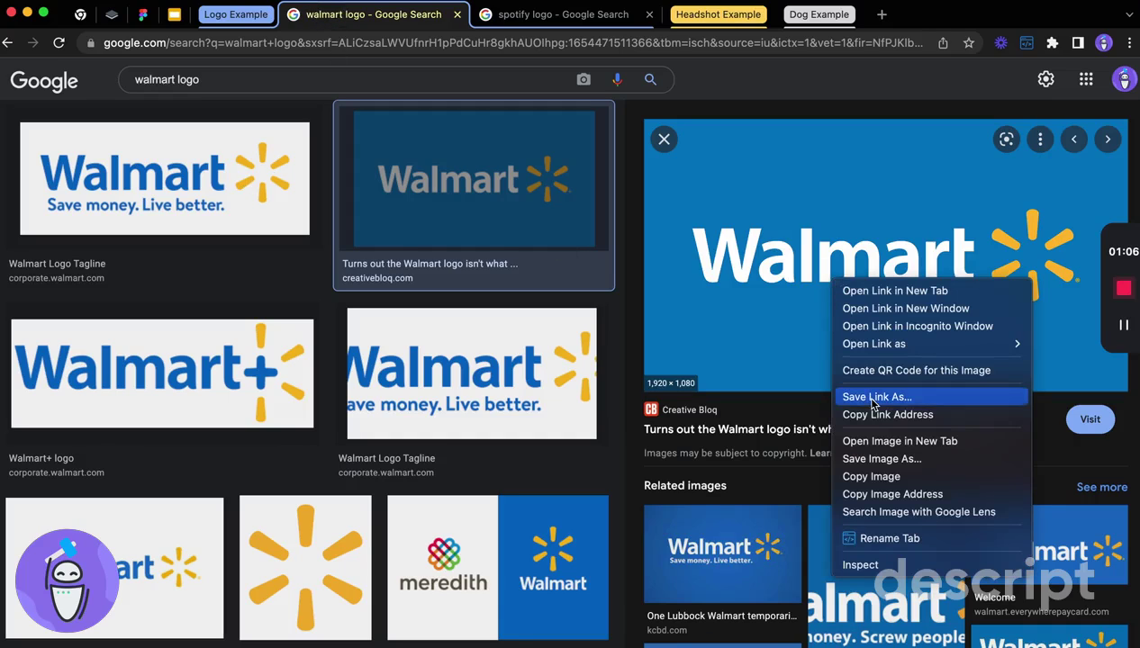
left_click(871, 476)
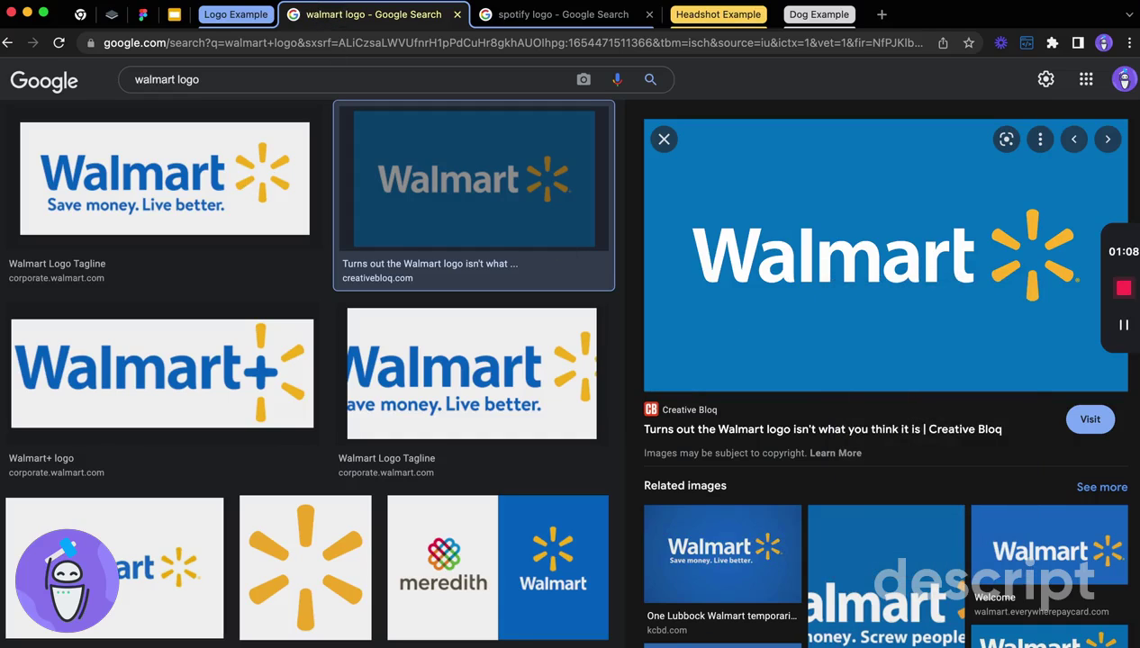
left_click(112, 16)
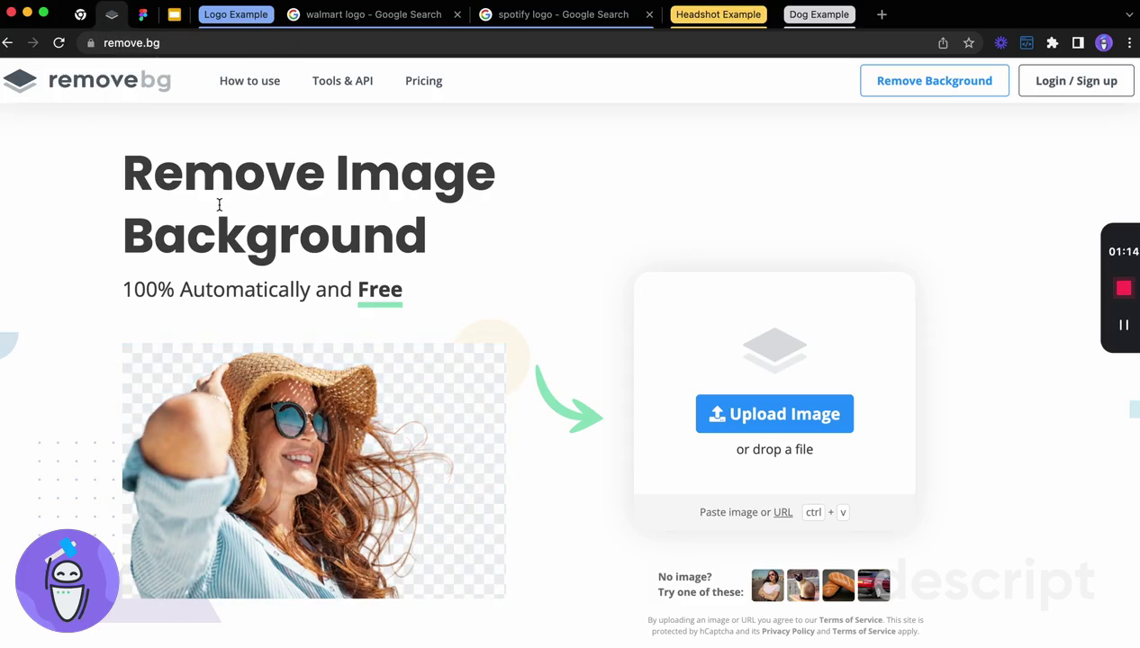
Paste the Walmart logo into remove.bg to strip its blue background, then copy the cut-out.
key("ctrl+v")
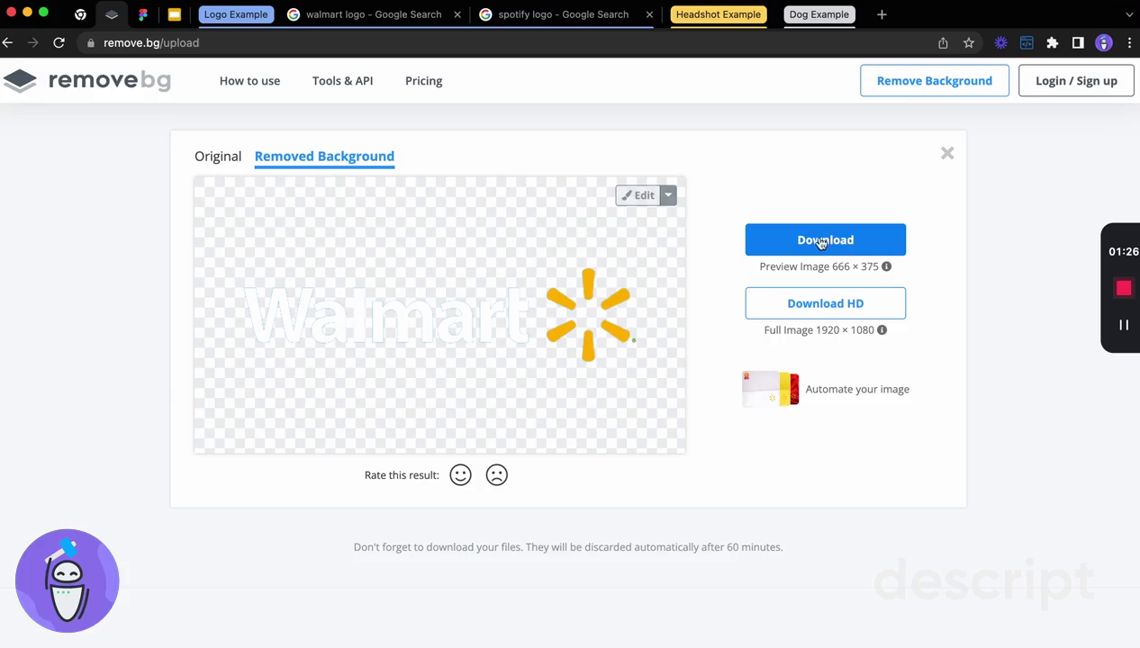
right_click(429, 301)
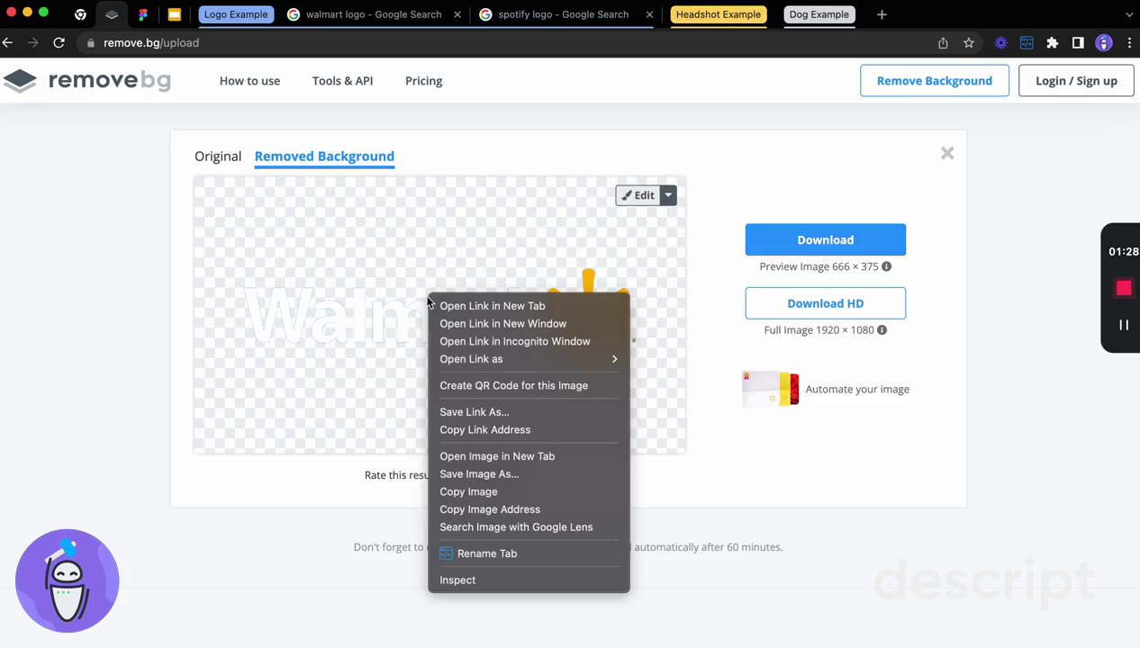
left_click(463, 492)
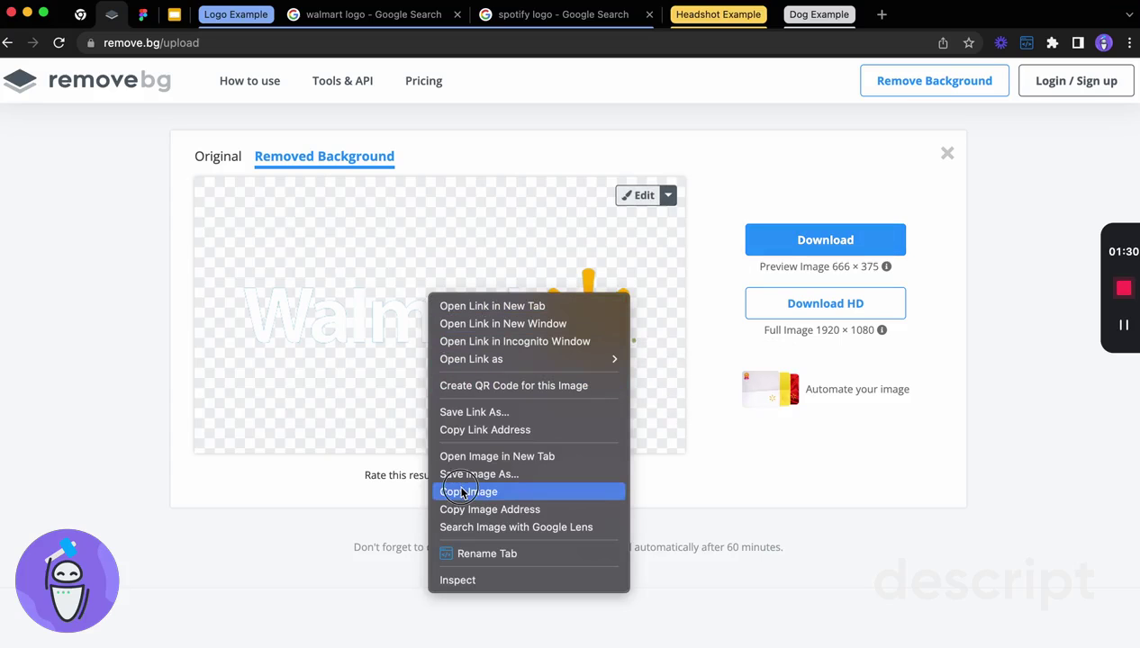
Paste the transparent Walmart logo onto dark slide 2, shrink it and move it left of centre.
left_click(176, 15)
left_click(72, 261)
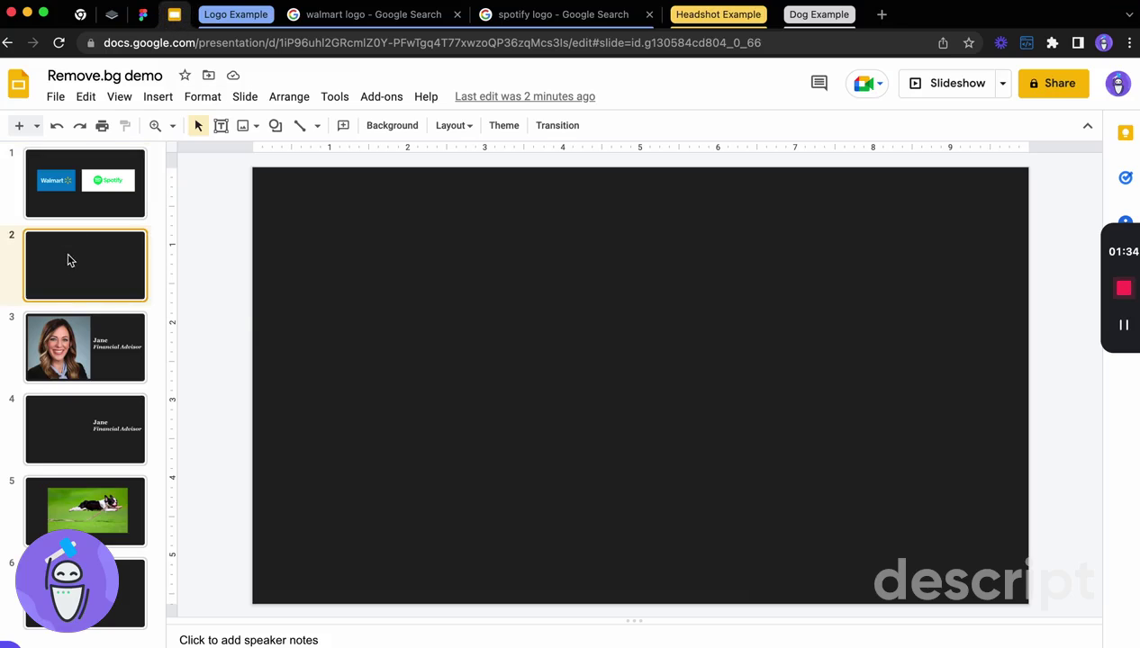
key("cmd+v")
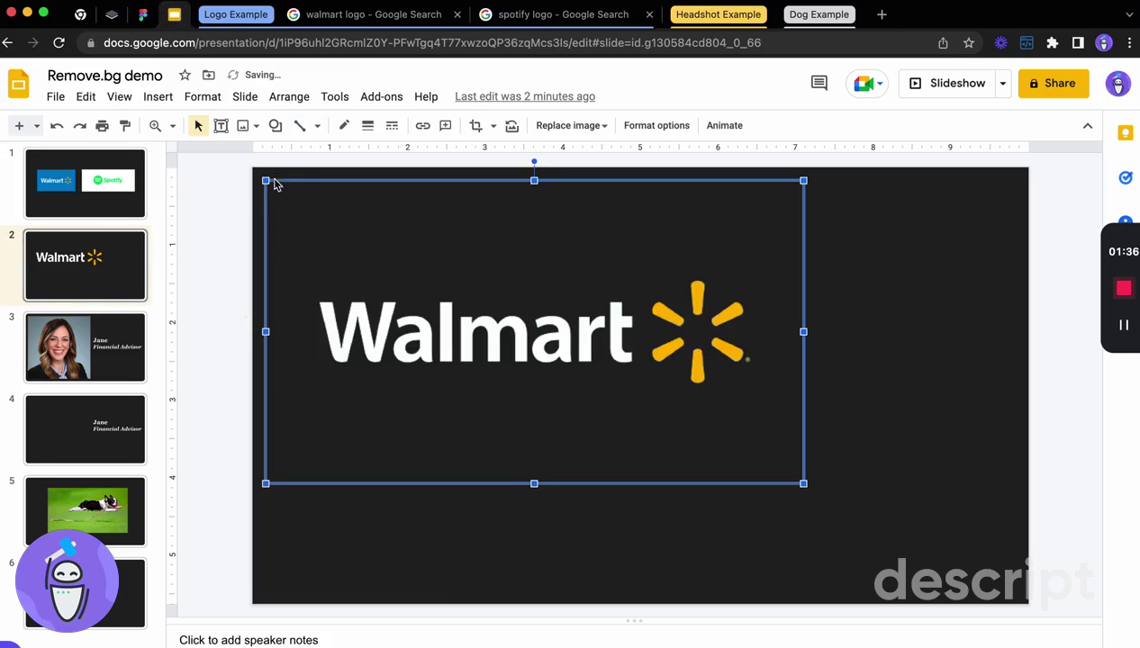
left_click_drag(265, 181, 452, 318)
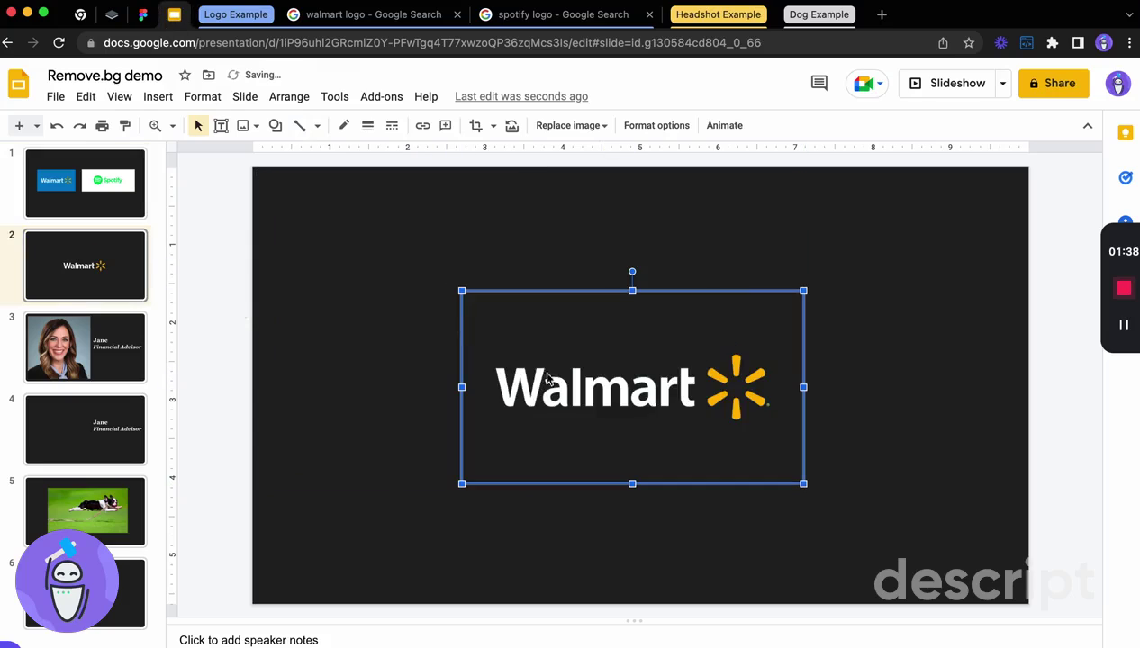
left_click_drag(543, 372, 392, 367)
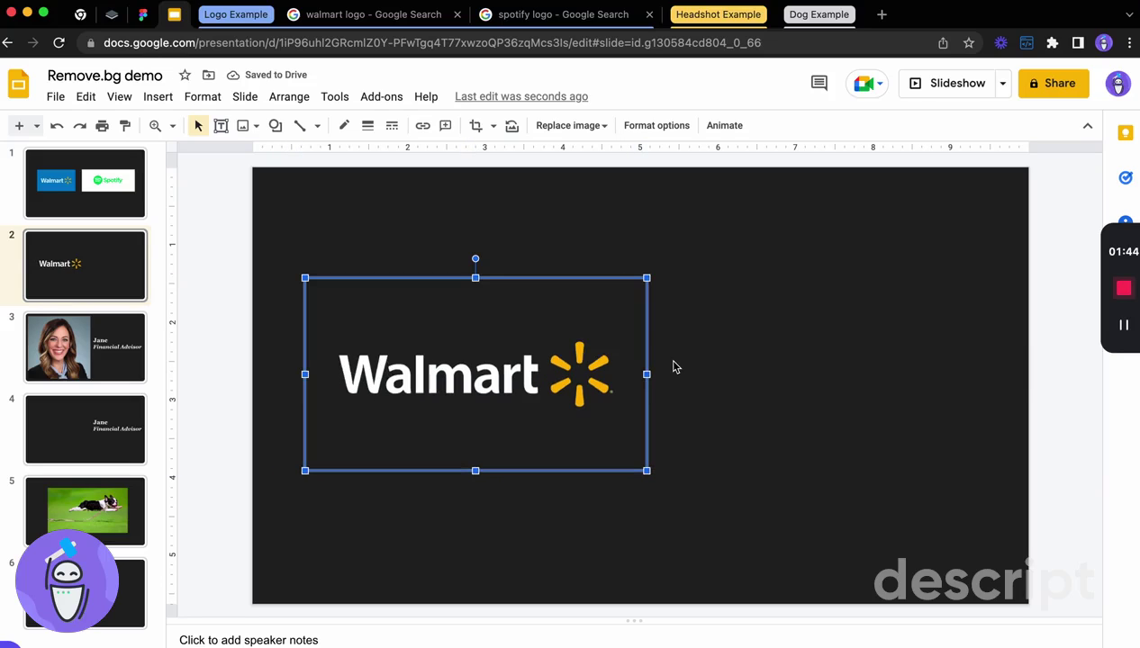
Copy the green Spotify logo image from the Spotify logo search results.
left_click(544, 16)
left_click(428, 317)
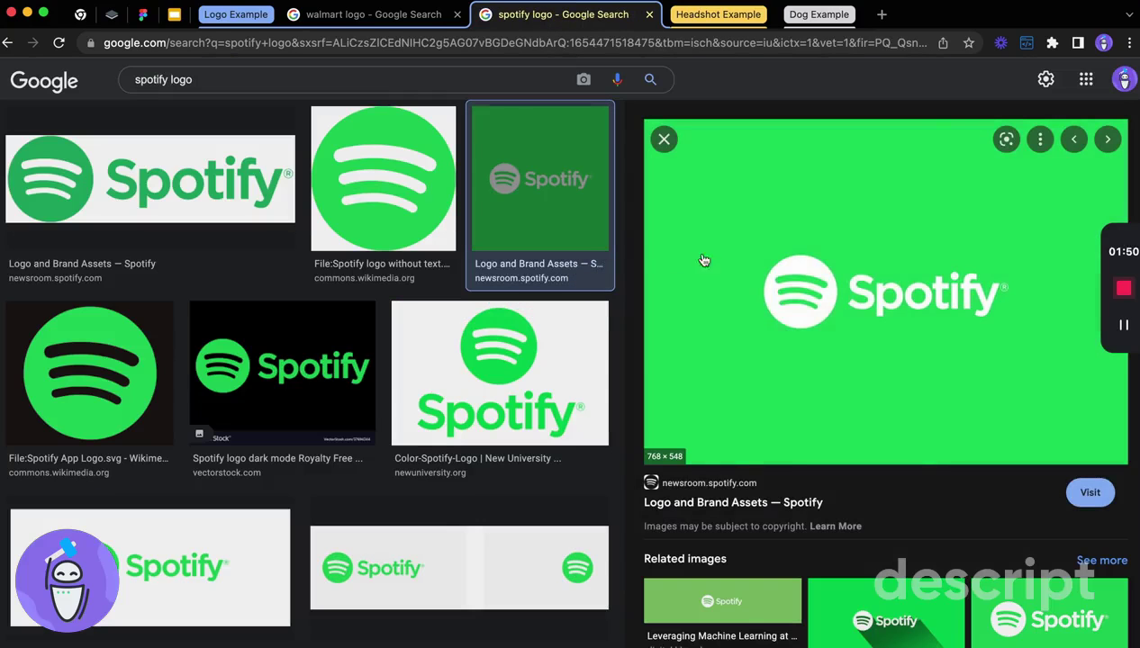
right_click(706, 258)
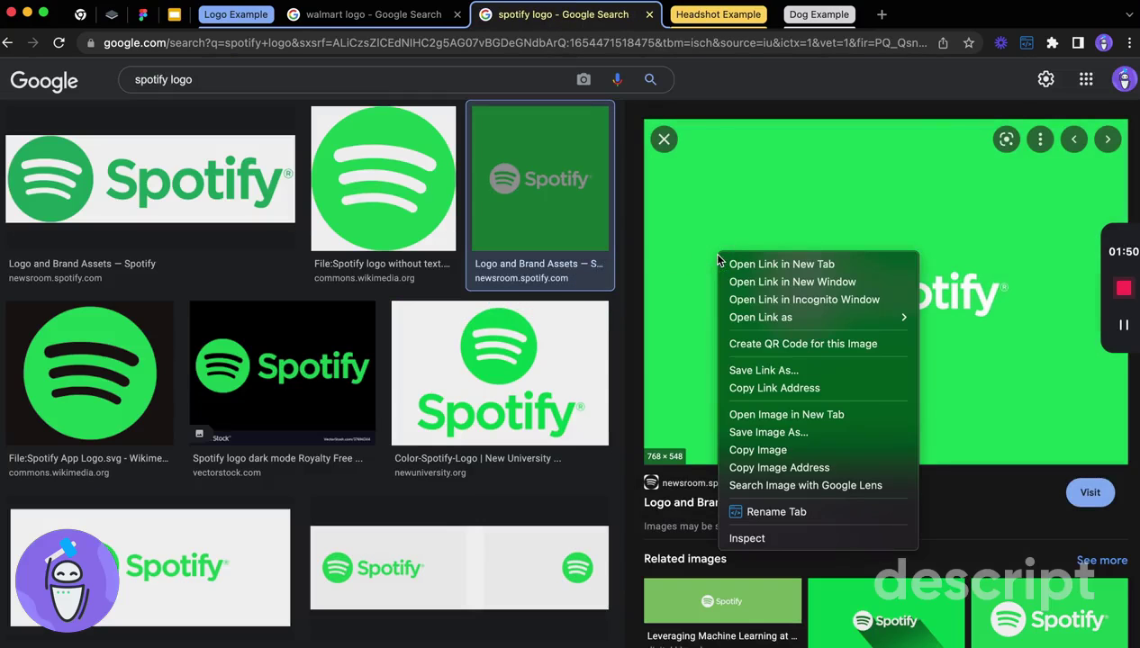
left_click(757, 451)
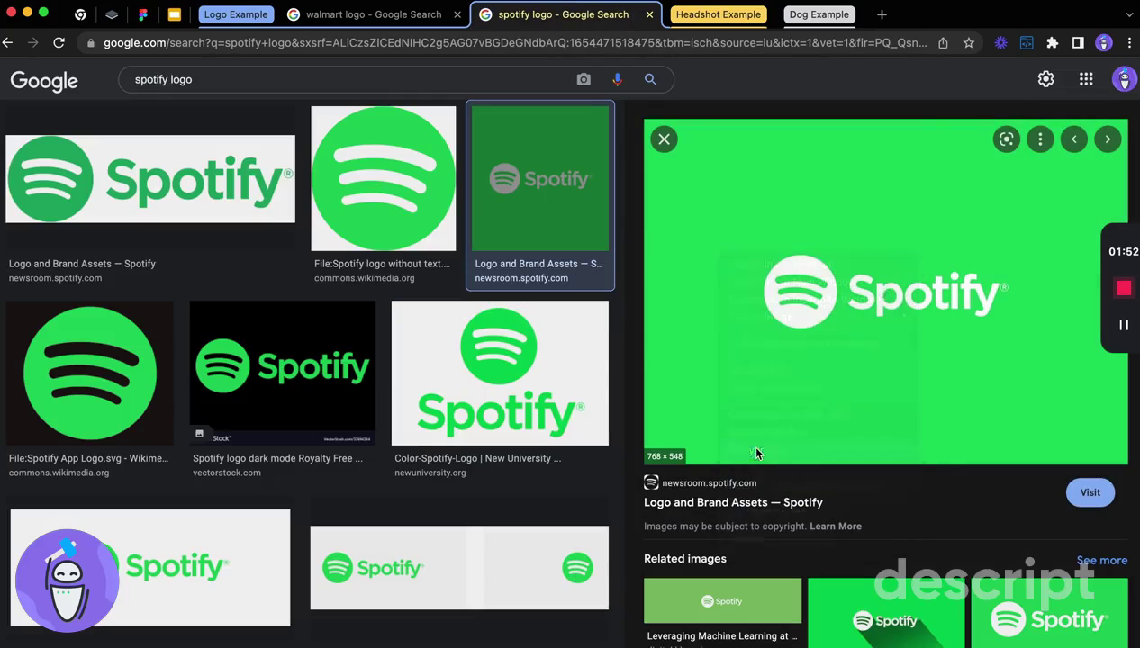
Remove the Spotify logo's green background in remove.bg and copy the transparent cut-out.
left_click(112, 15)
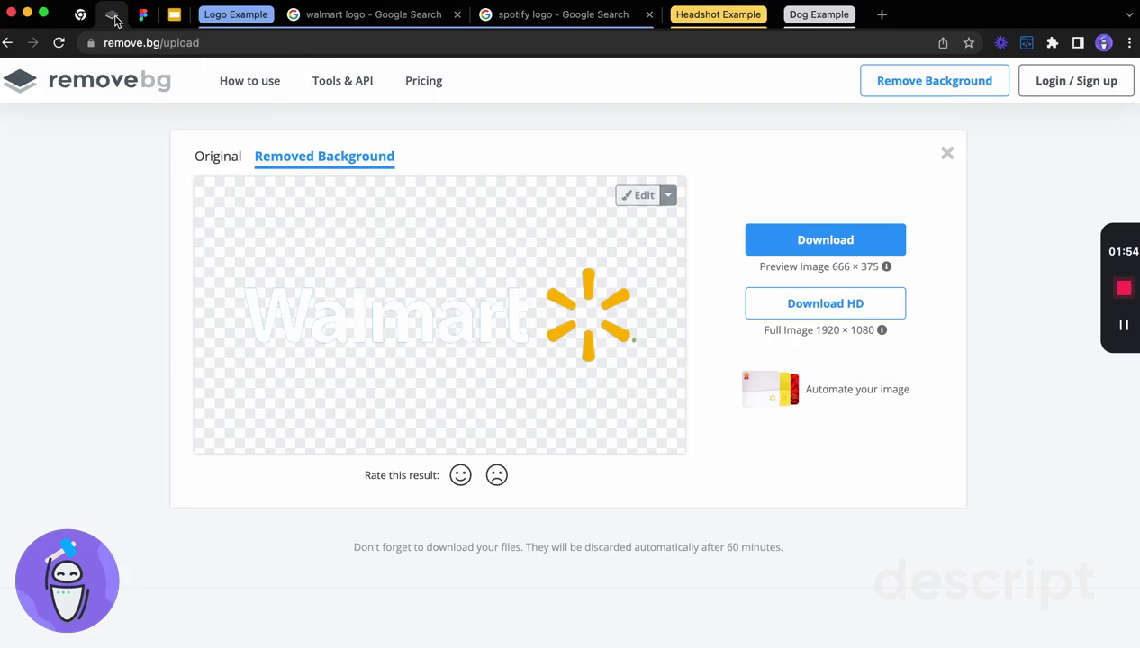
left_click(124, 90)
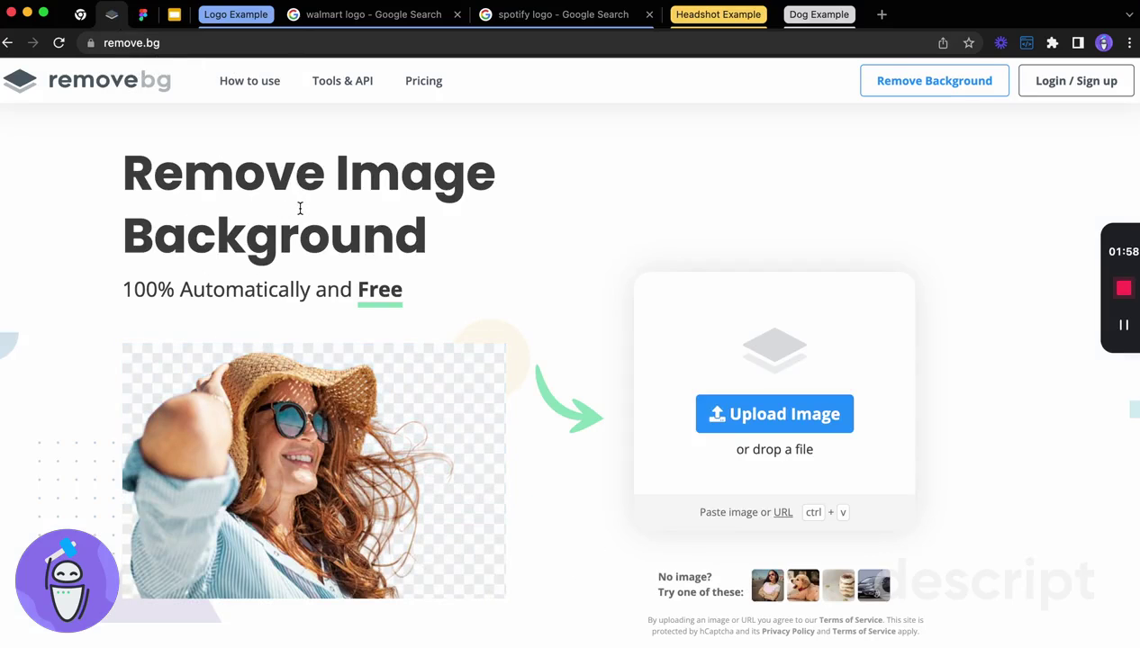
key("super+v")
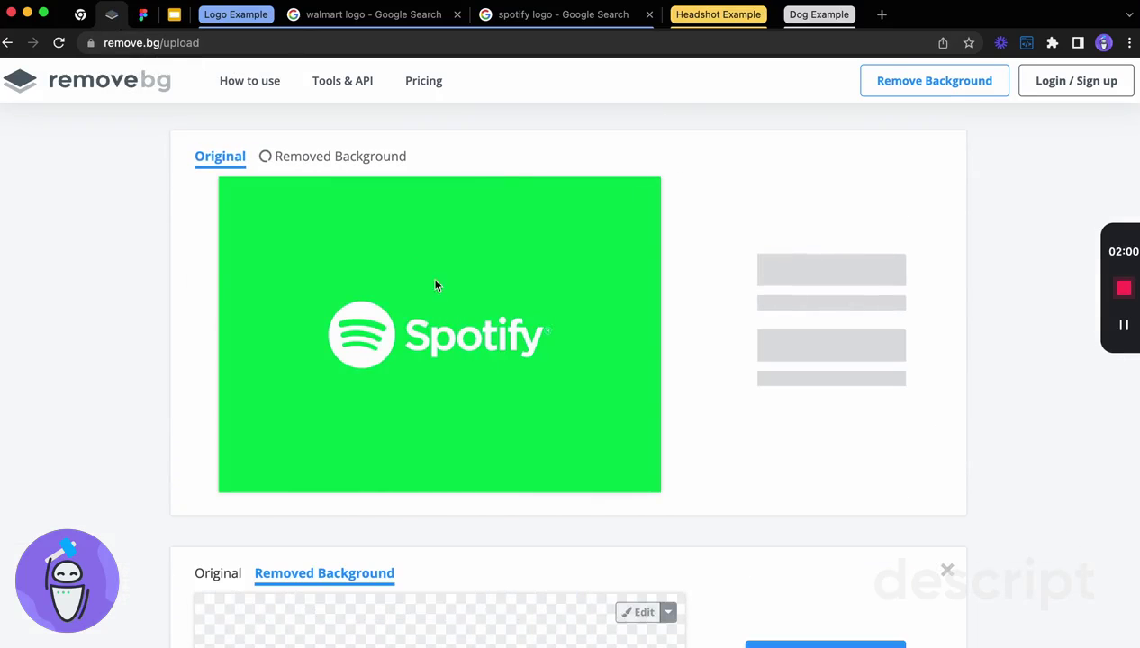
right_click(421, 341)
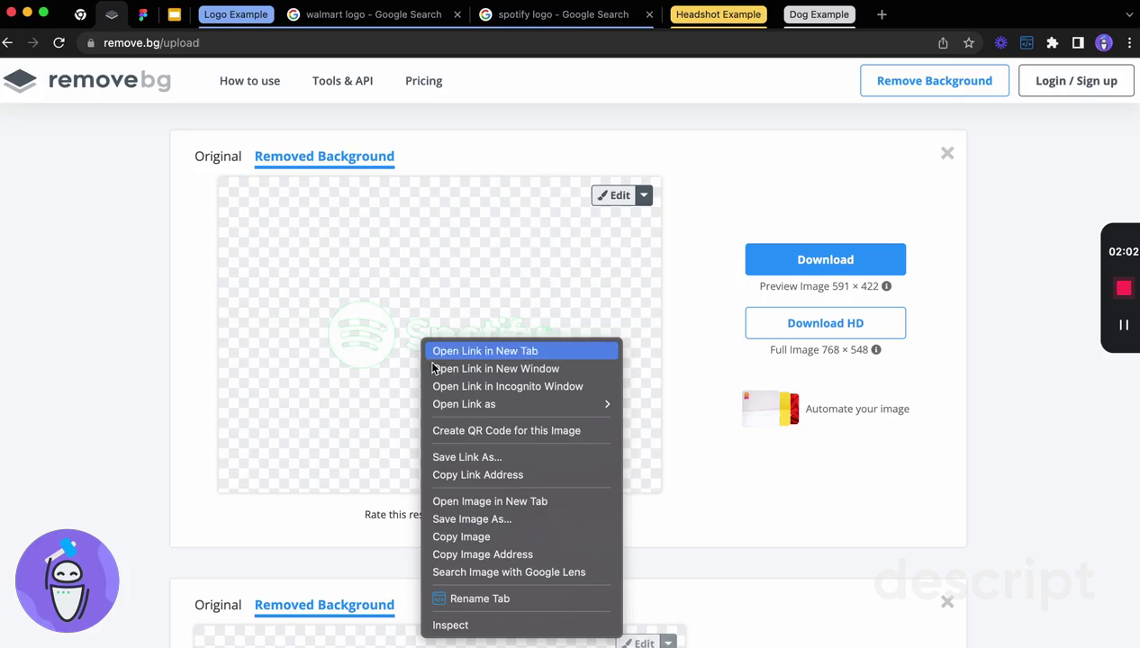
left_click(468, 537)
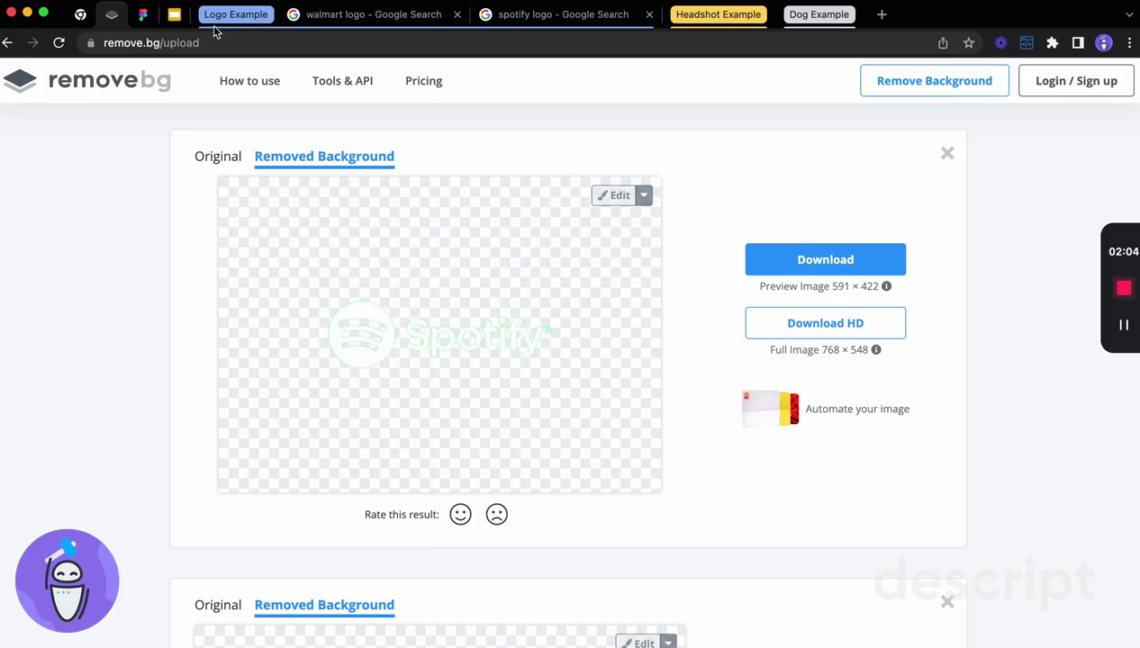
left_click(174, 14)
Paste the transparent Spotify logo onto slide 2 and move it down and left.
left_click(720, 329)
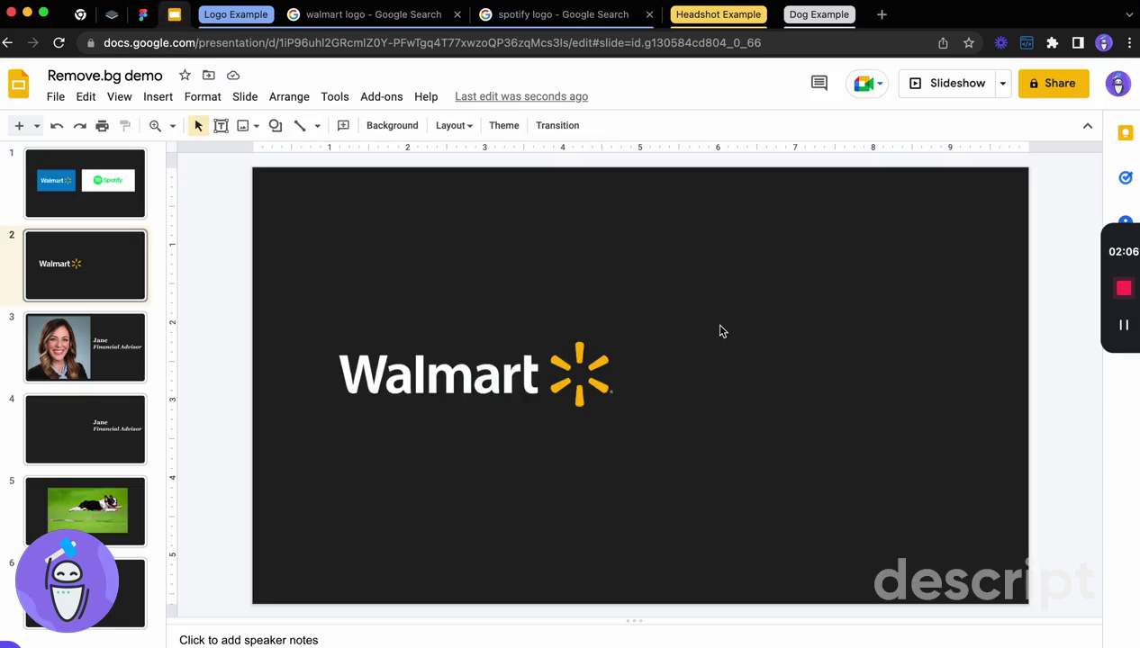
key("super+v")
left_click_drag(791, 307, 756, 371)
left_click(500, 281)
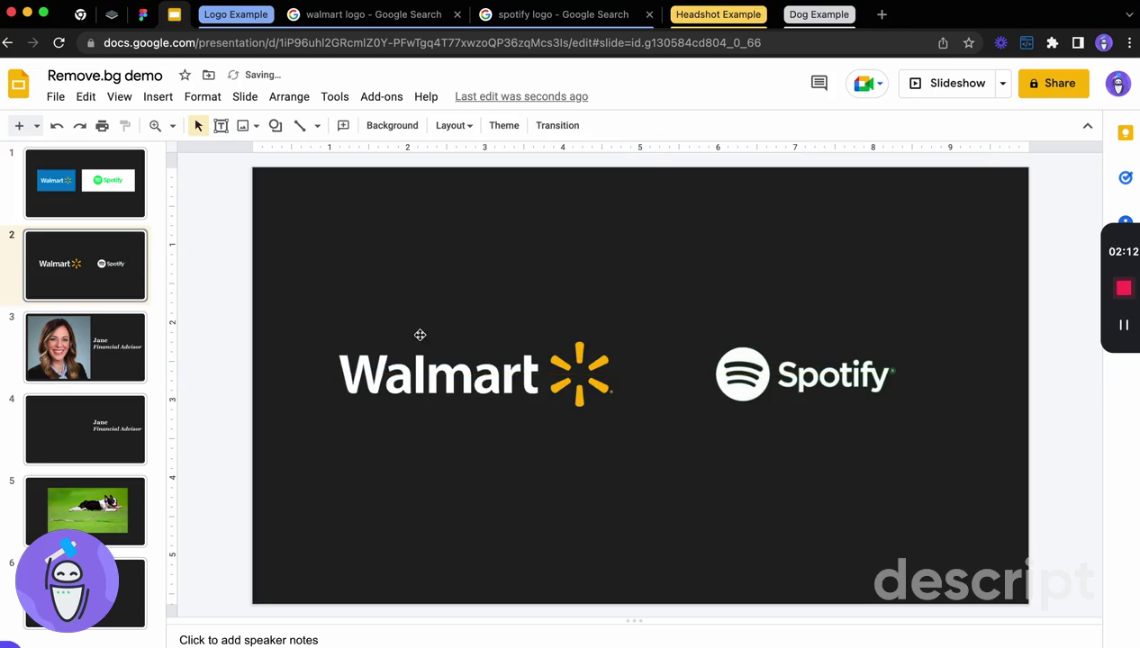
Compare slide 1's original logo boxes with slide 2's cleaned logos, then view headshot slide 3.
left_click(117, 188)
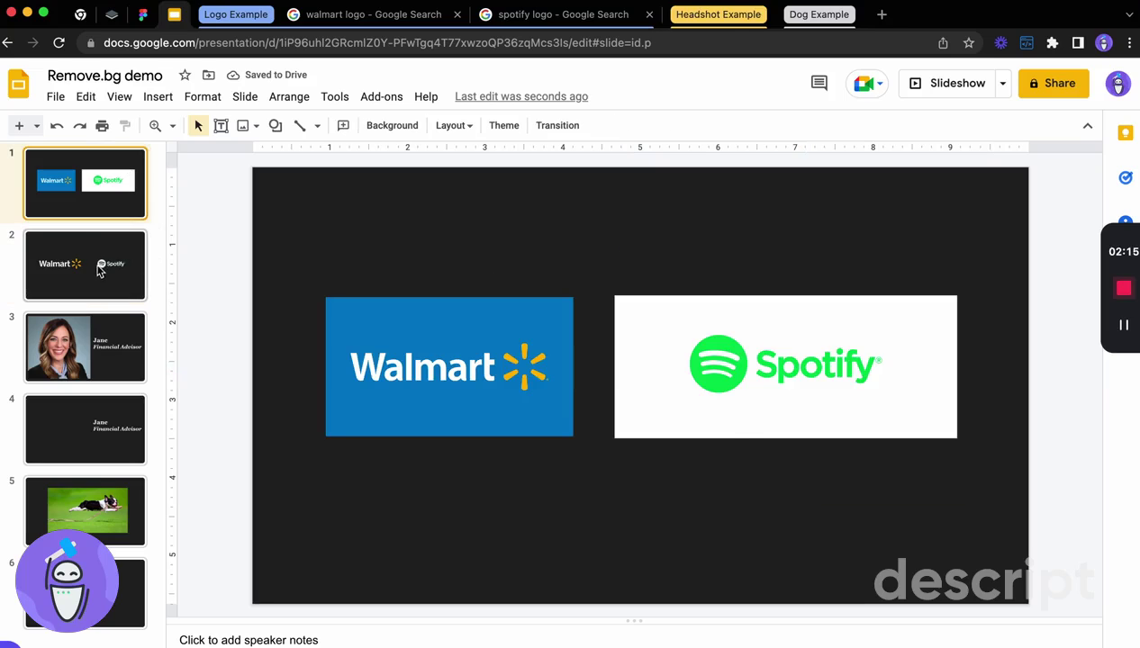
left_click(100, 272)
left_click(547, 372)
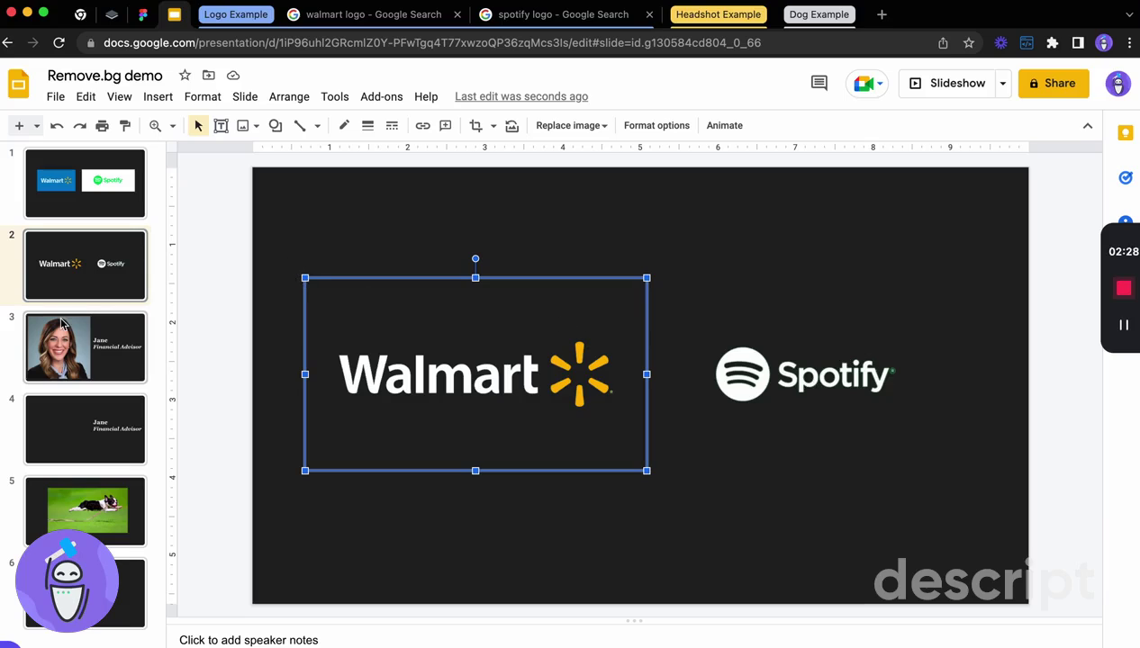
left_click(76, 351)
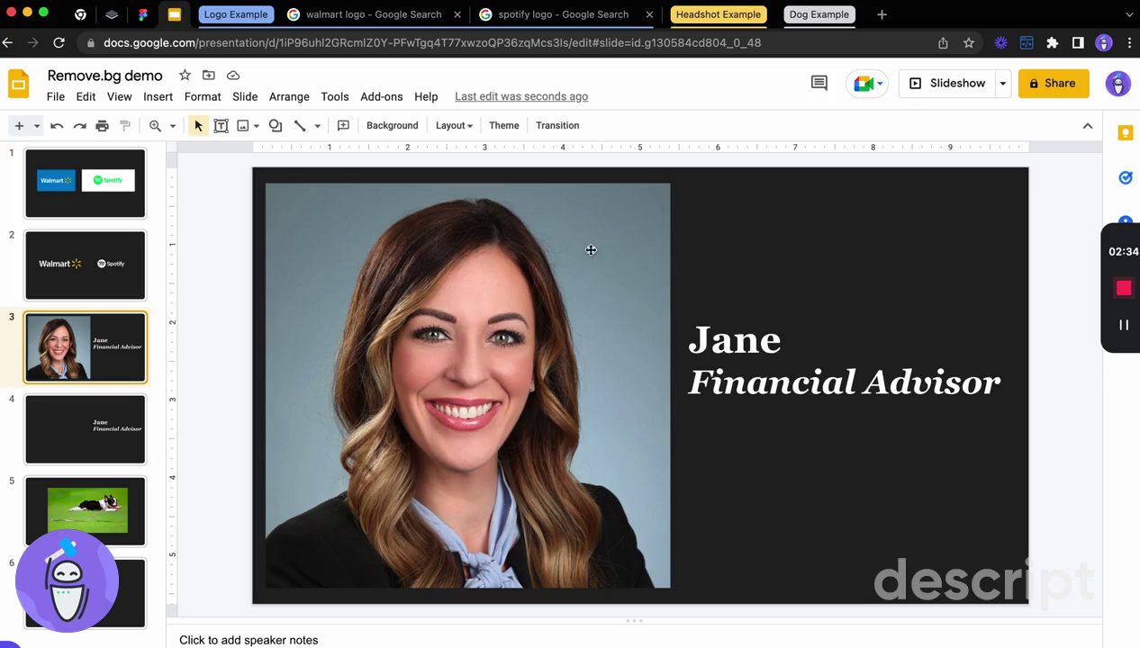
Copy the woman's headshot from the professional headshot image search.
left_click(244, 16)
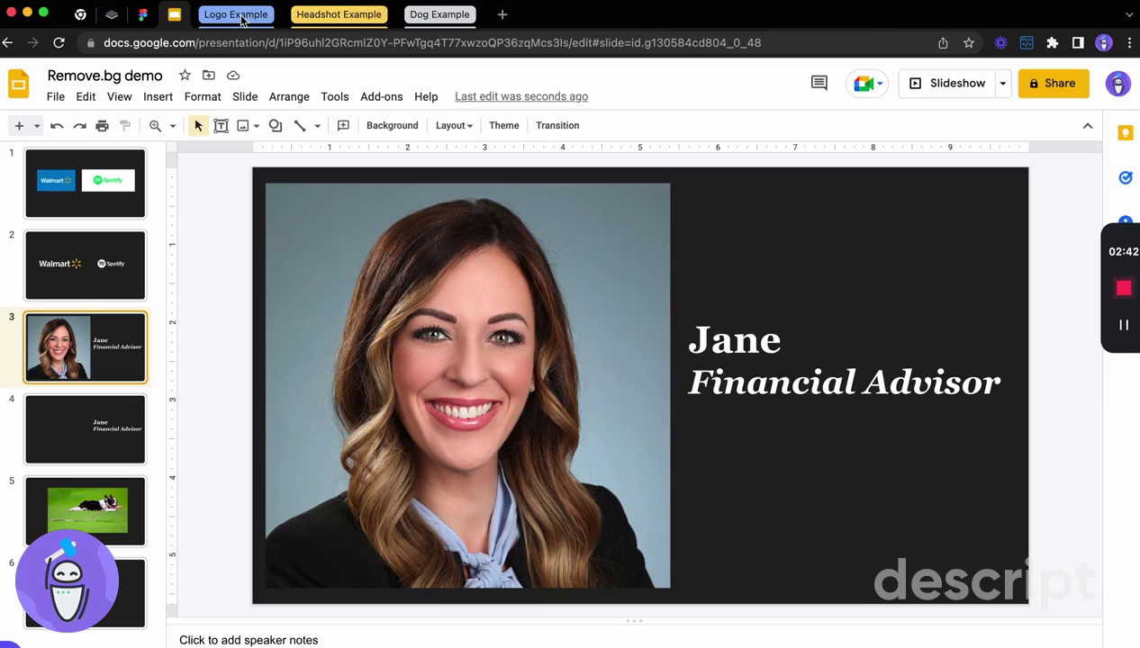
left_click(345, 16)
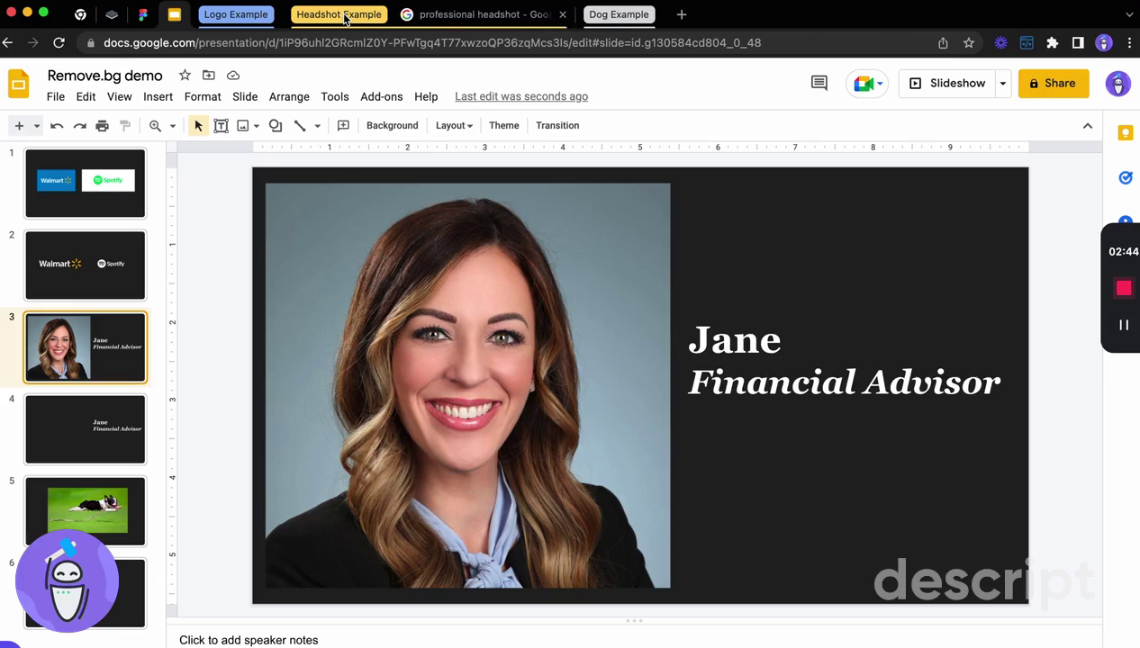
left_click(446, 15)
right_click(742, 233)
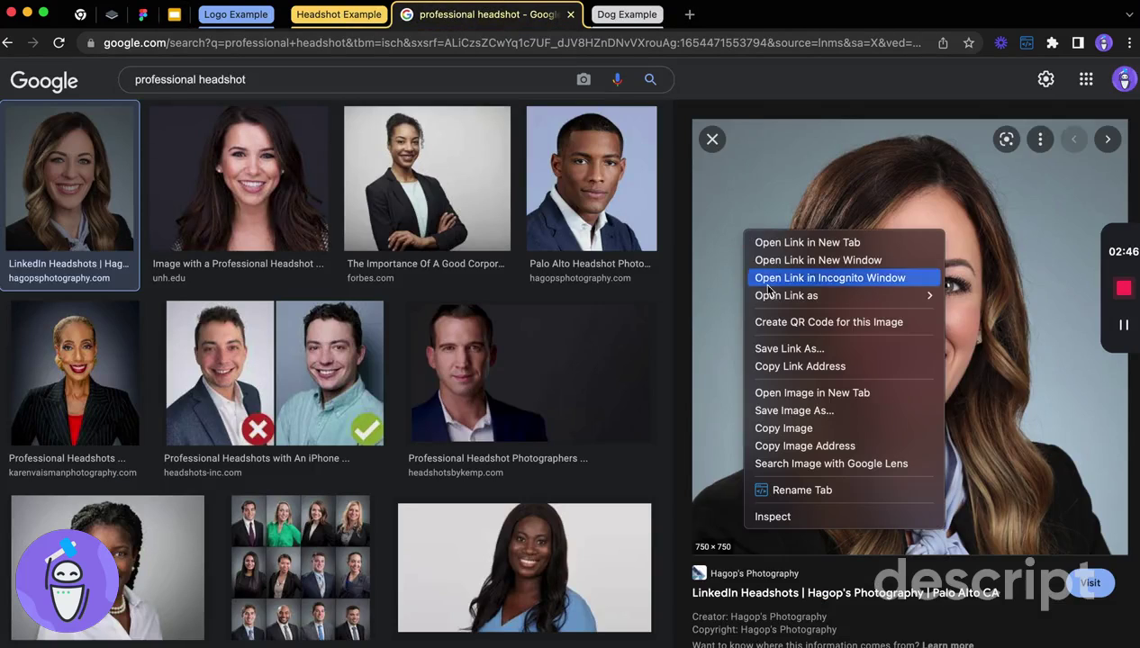
left_click(784, 429)
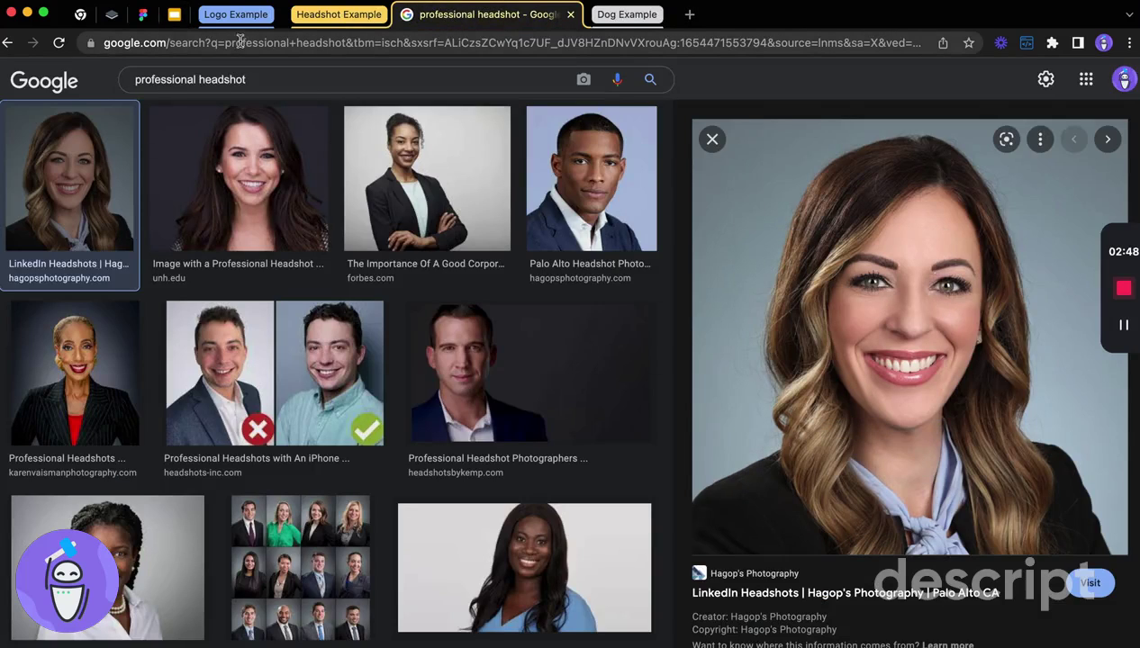
Paste the headshot into remove.bg to get a 750 × 750 cut-out on transparency.
left_click(176, 15)
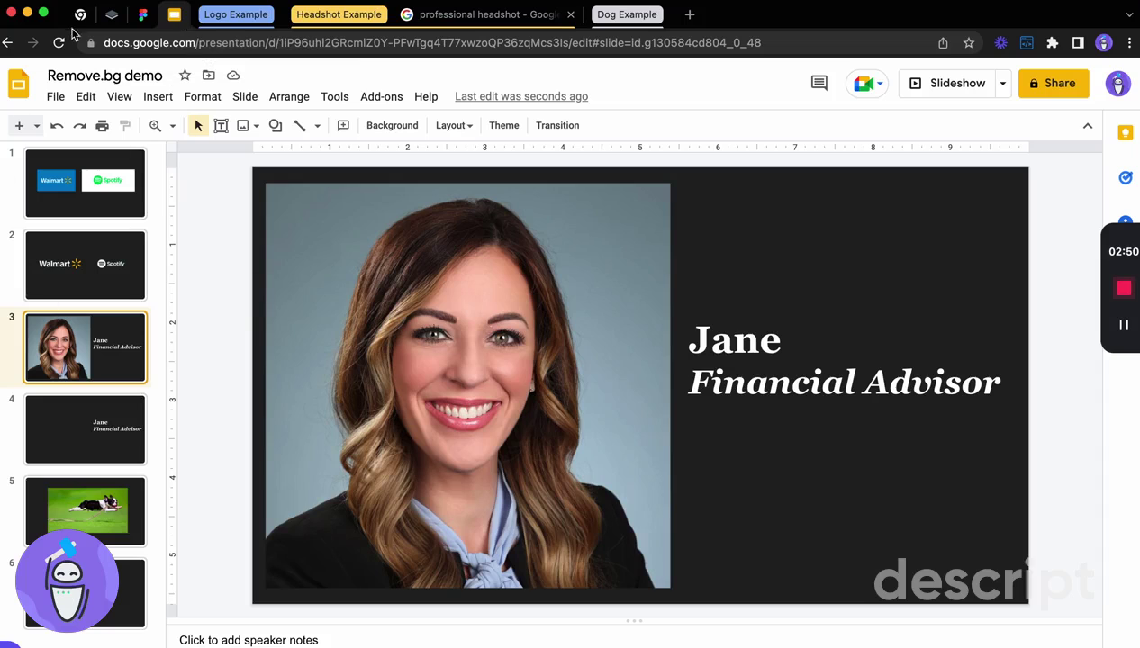
left_click(111, 15)
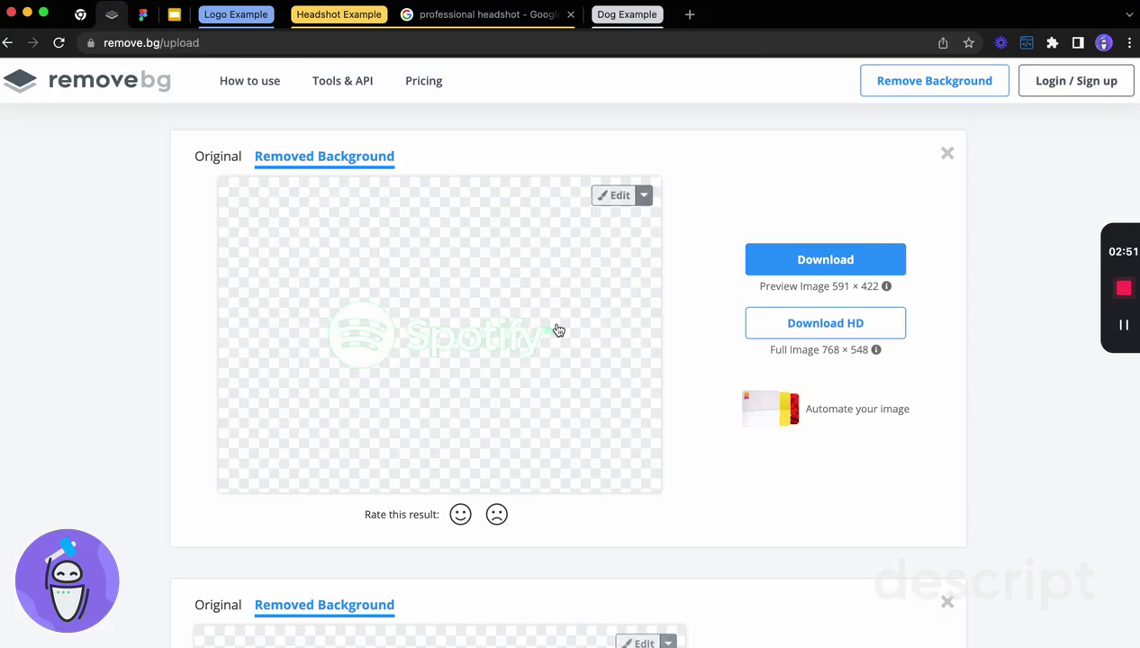
left_click(128, 94)
key("super+v")
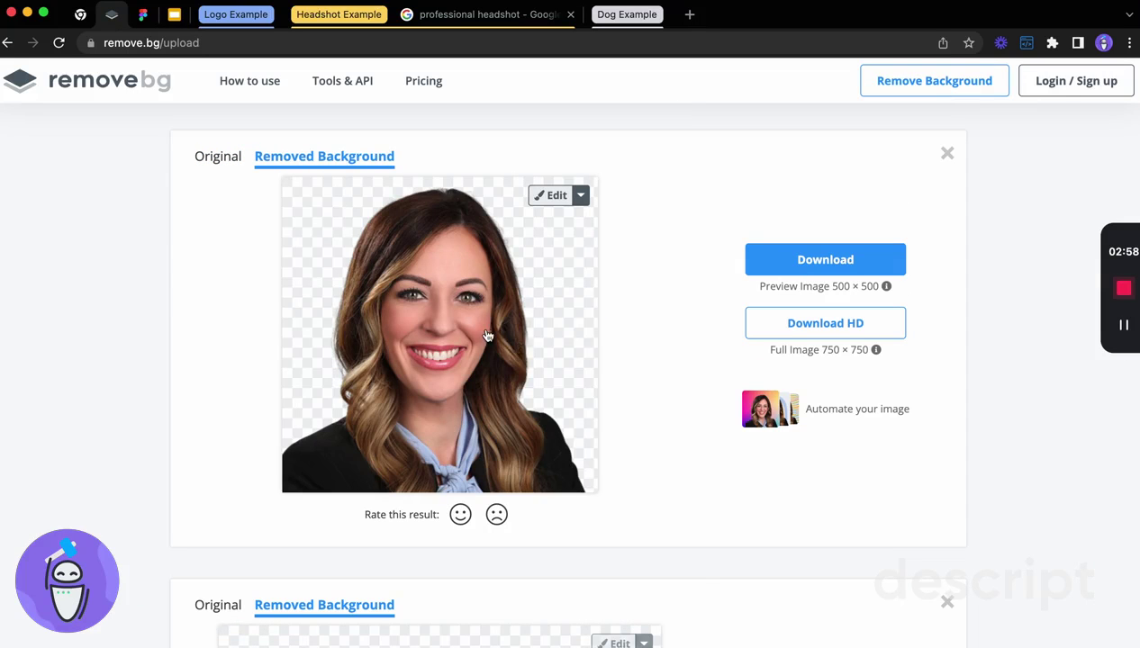
right_click(487, 328)
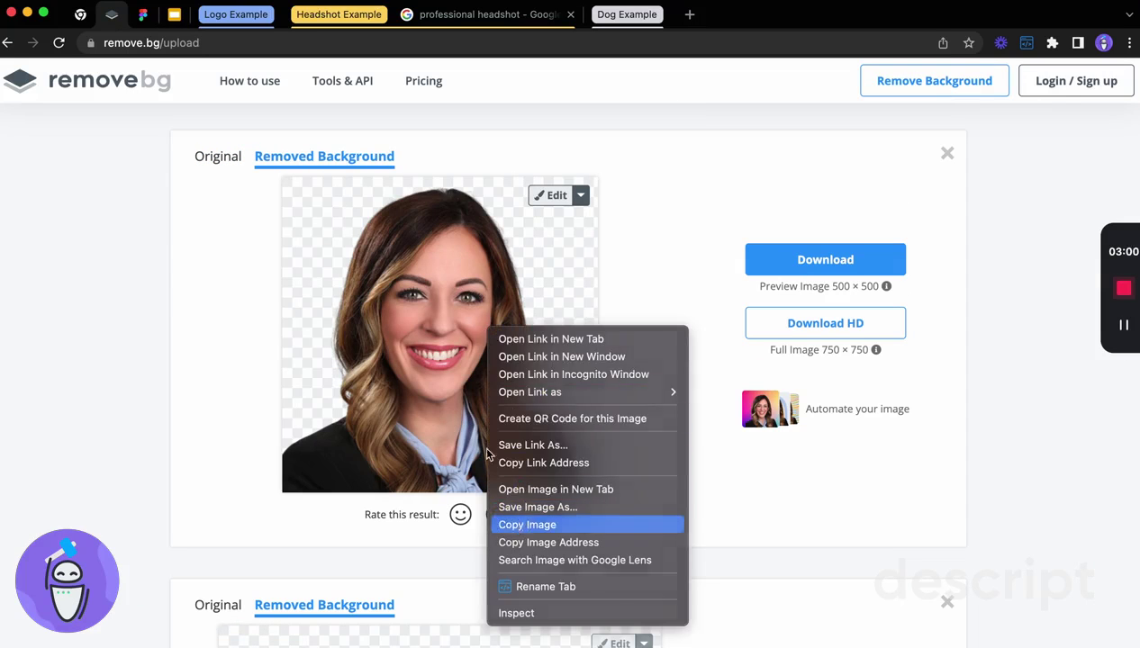
Copy the cut-out headshot and paste it onto slide 4 beside the financial advisor title.
left_click(527, 525)
left_click(174, 15)
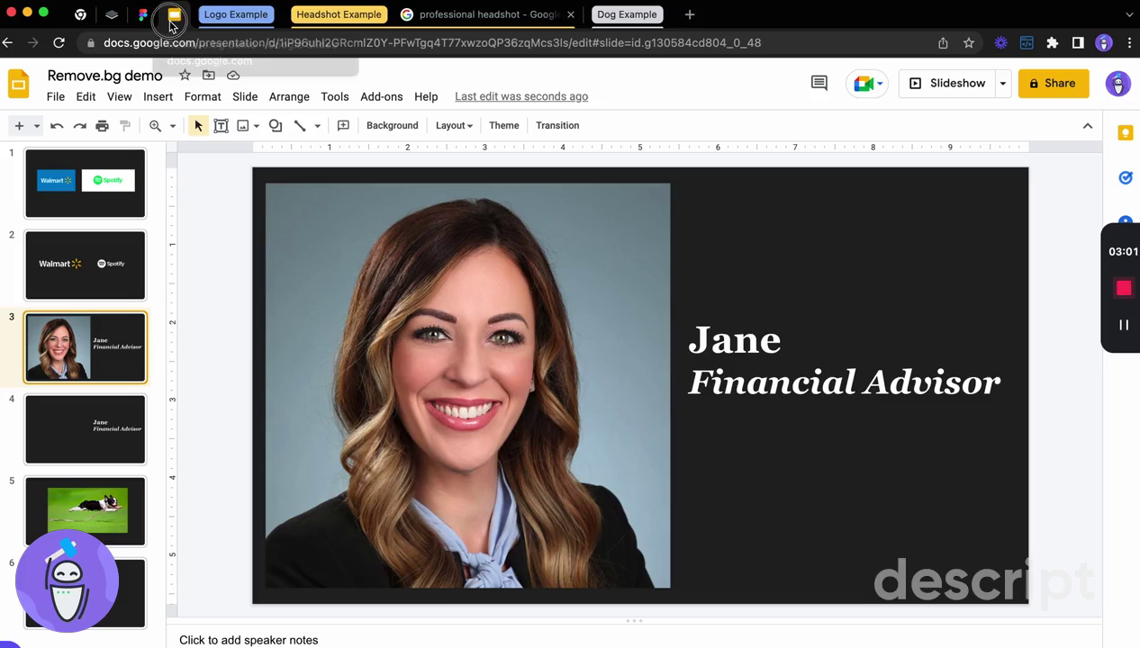
left_click(63, 415)
key("super+v")
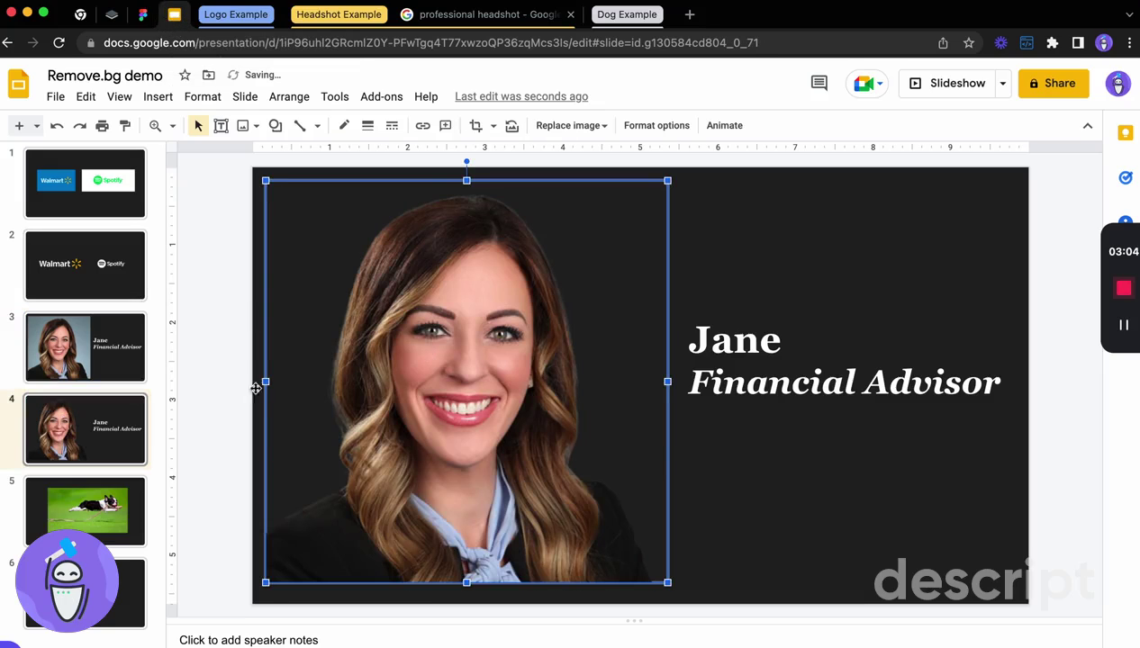
left_click(192, 366)
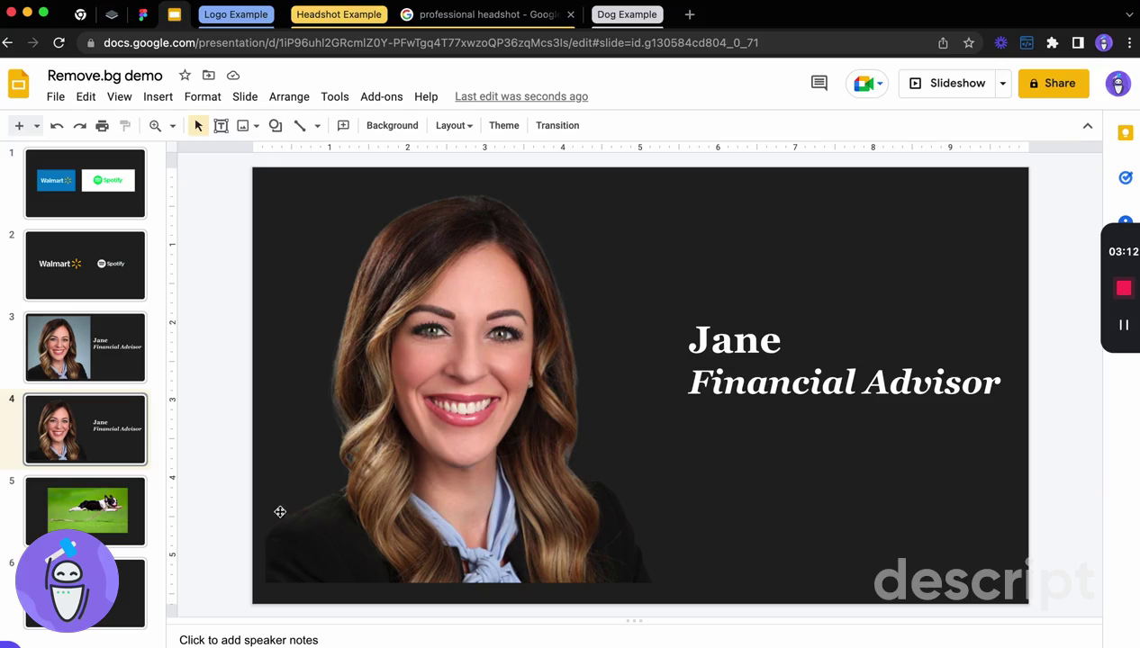
Open dog slide 5, copy the running dog photo from the dog running search, return to remove.bg.
left_click(99, 512)
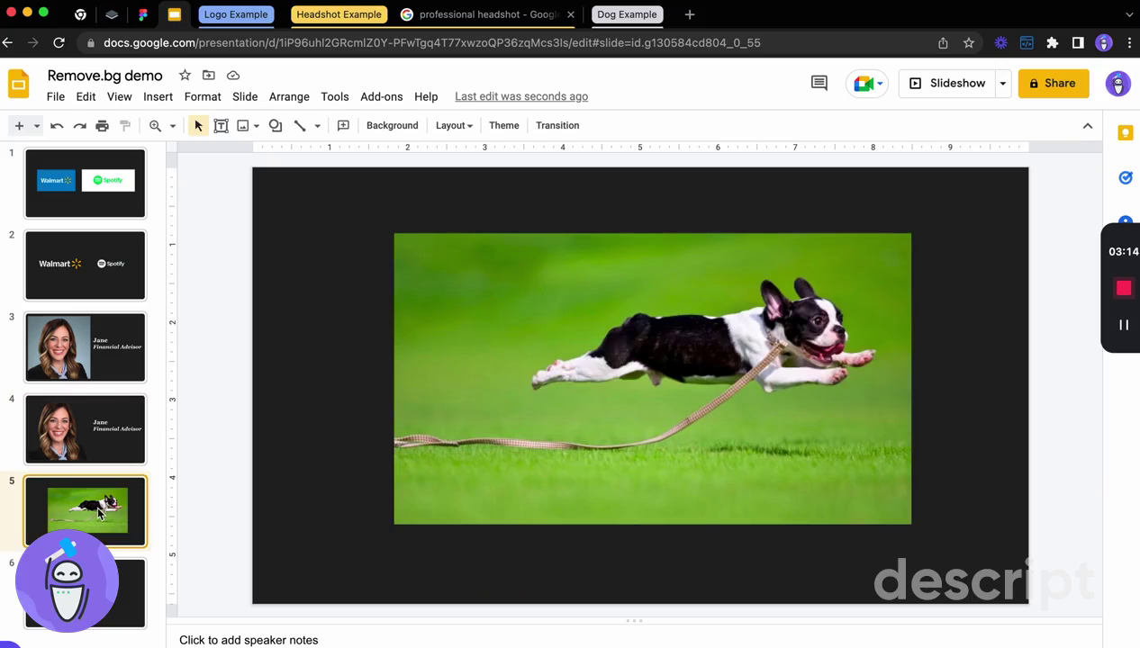
left_click(570, 15)
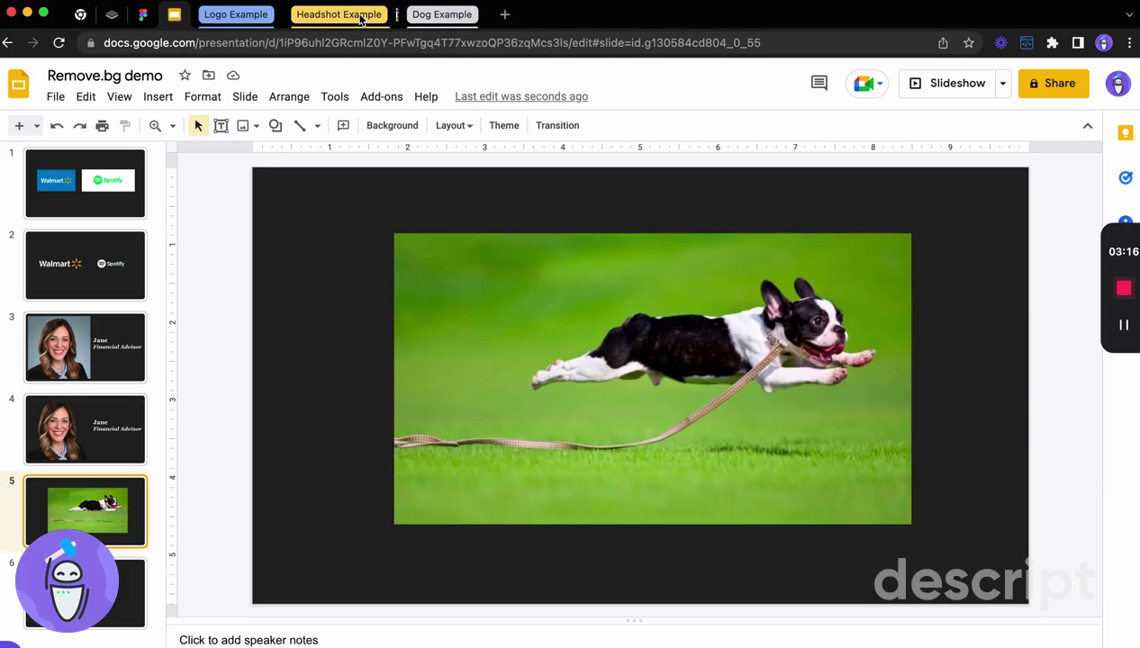
left_click(436, 15)
left_click(556, 15)
right_click(755, 275)
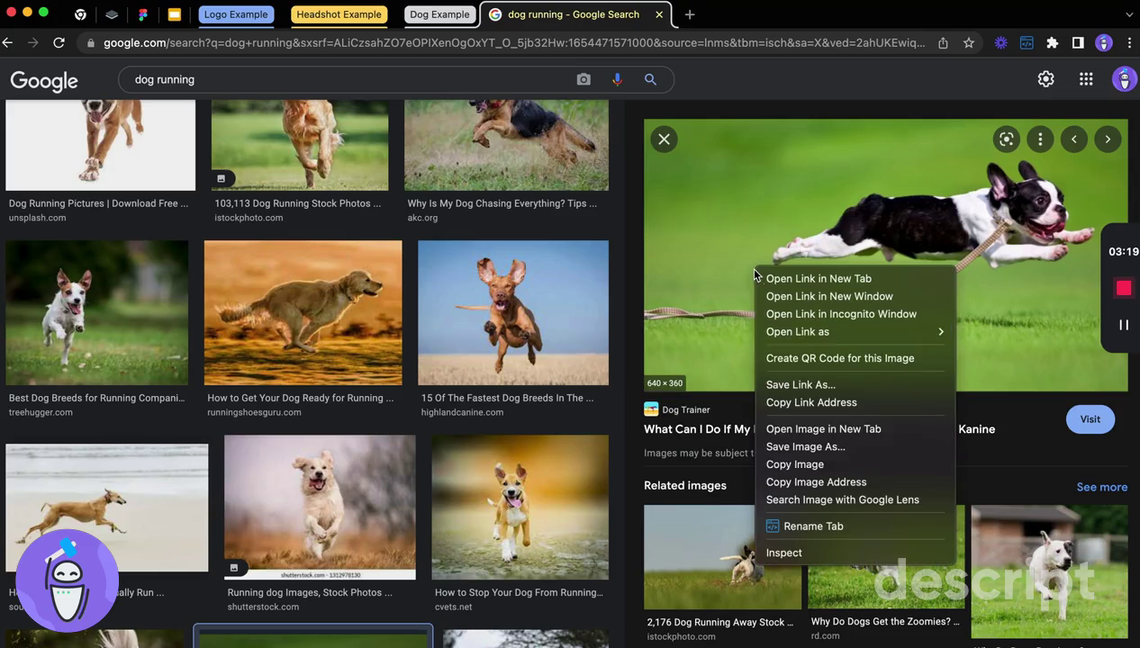
left_click(795, 465)
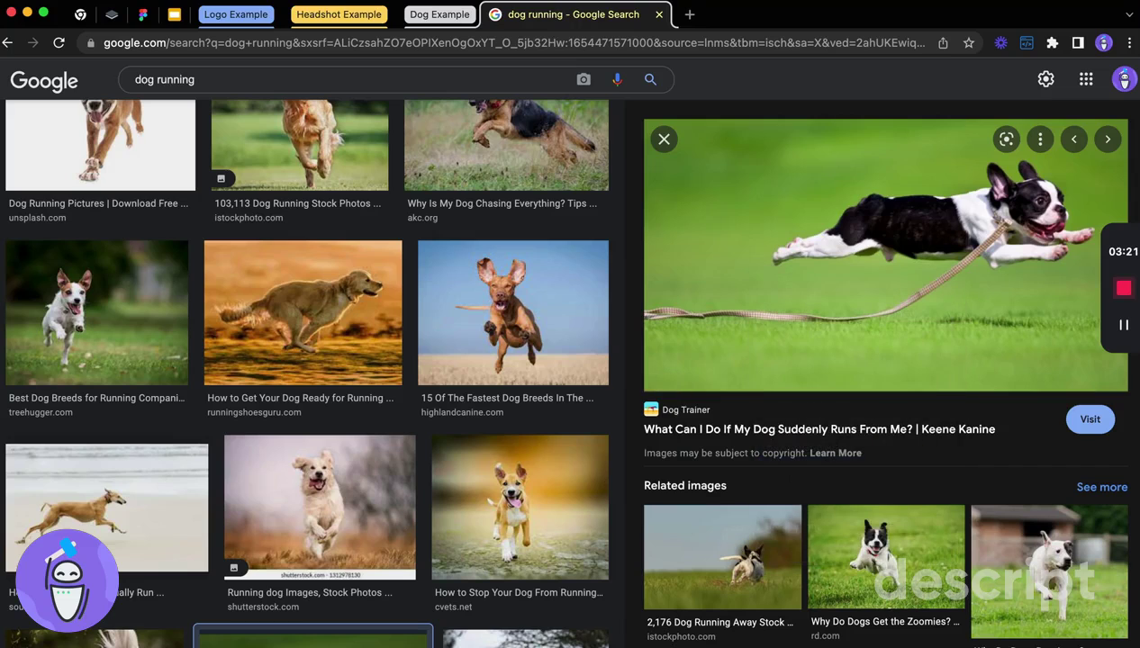
left_click(112, 16)
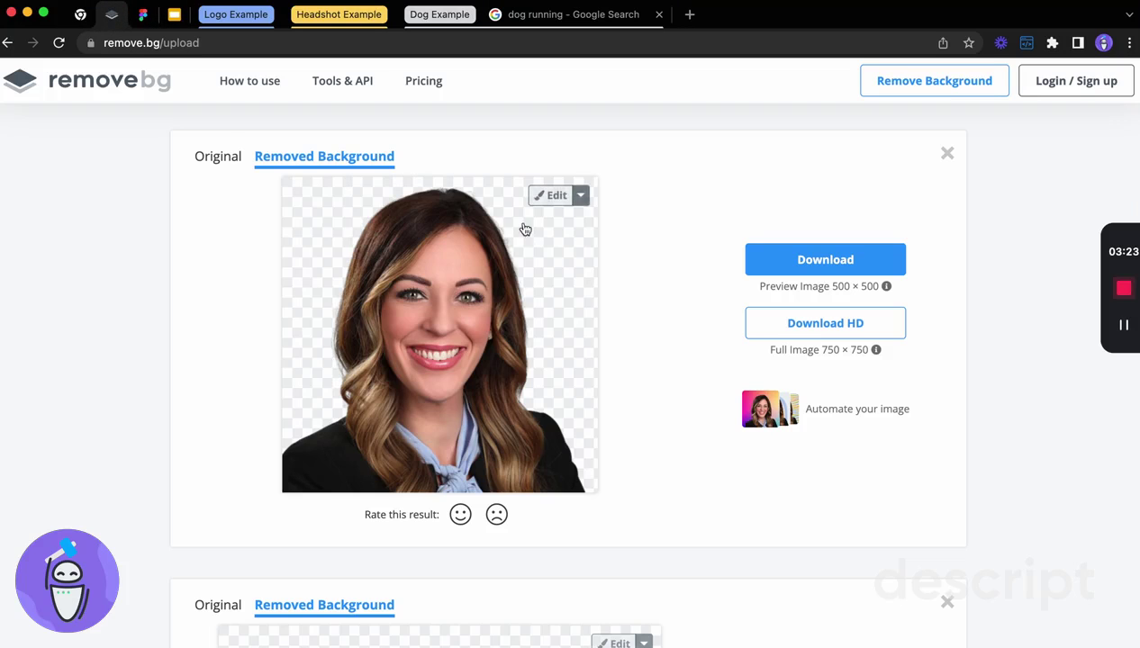
Paste the running dog photo onto the remove.bg home page to cut out its background.
left_click(105, 90)
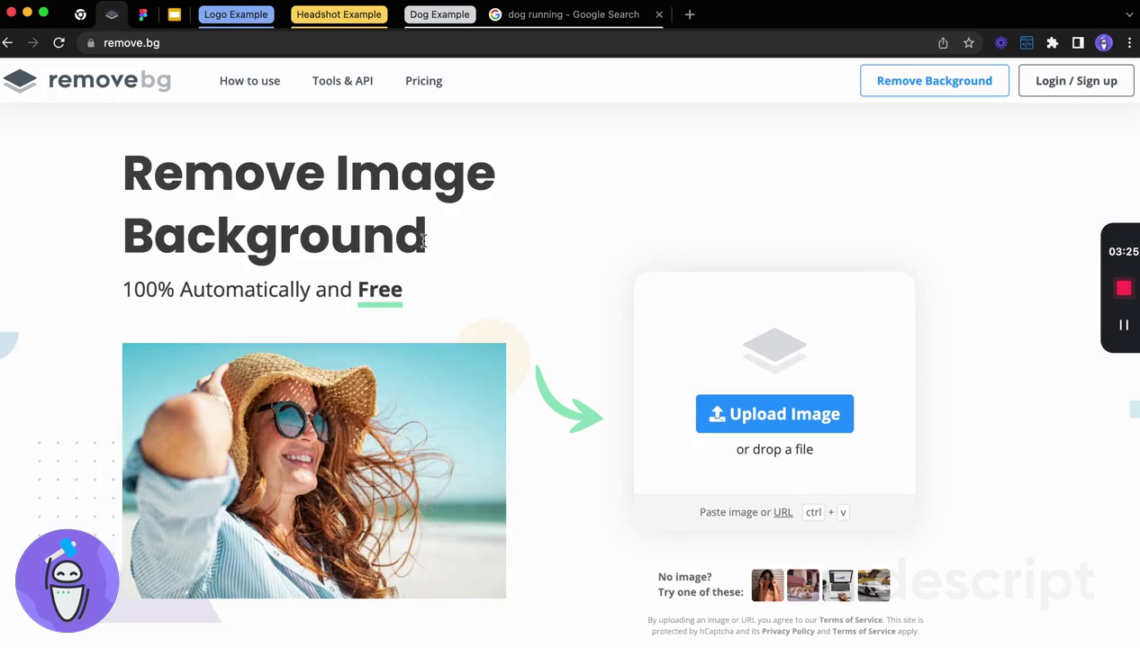
key("super+v")
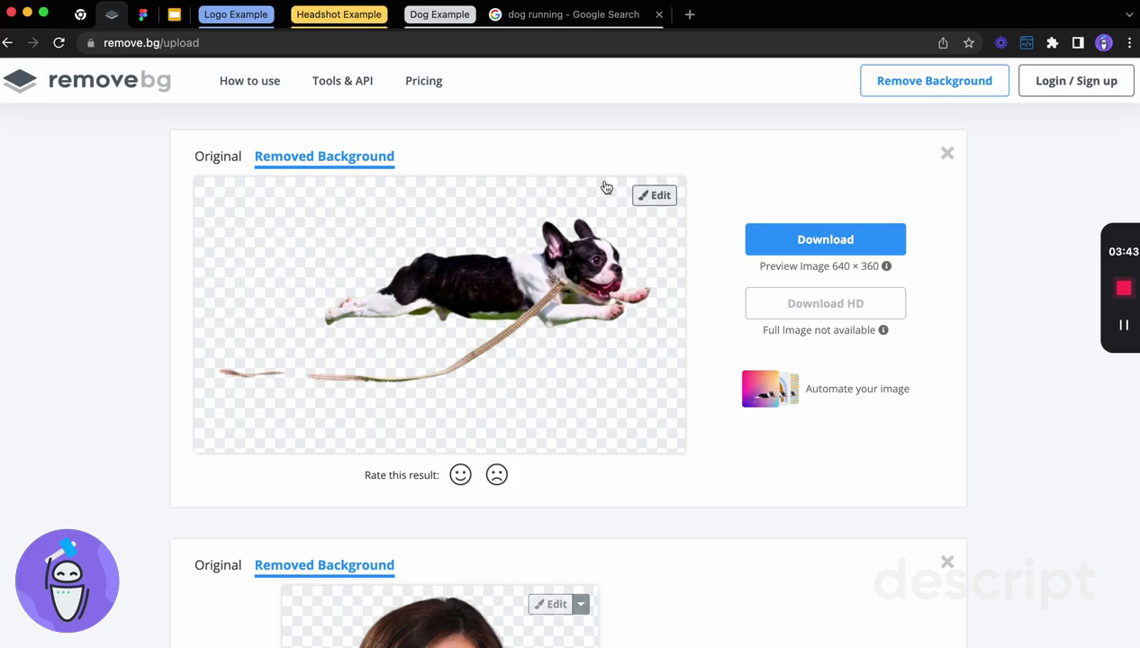
Open the editor for the dog cut-out and browse its blur, photo and colour background options.
left_click(655, 197)
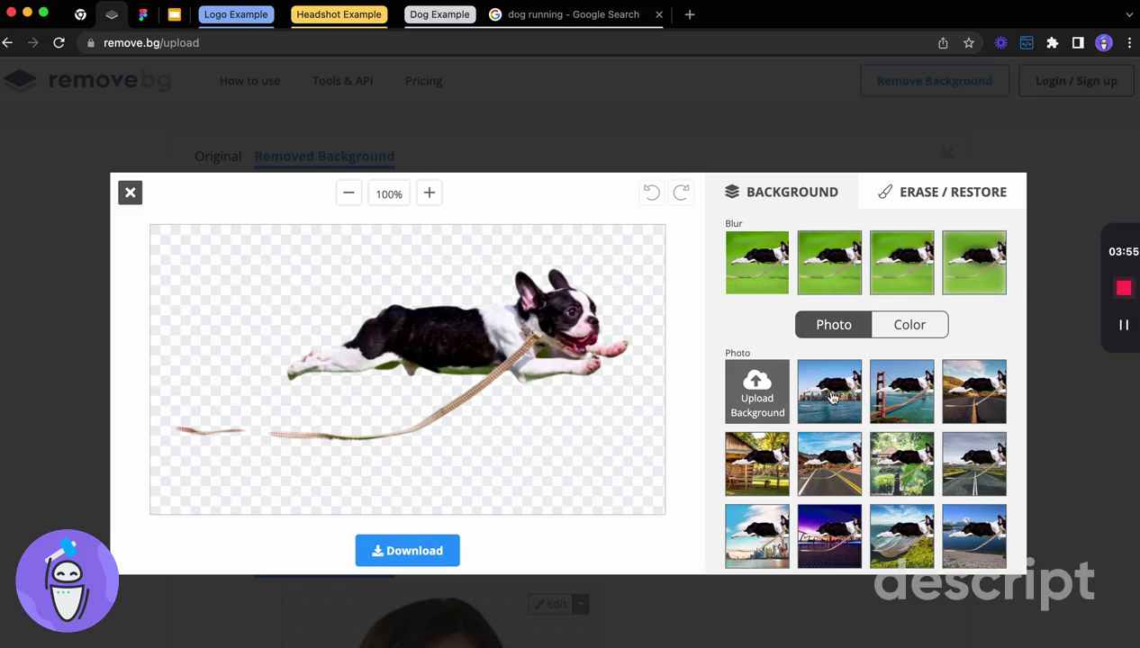
scroll(846, 378, "down", 2)
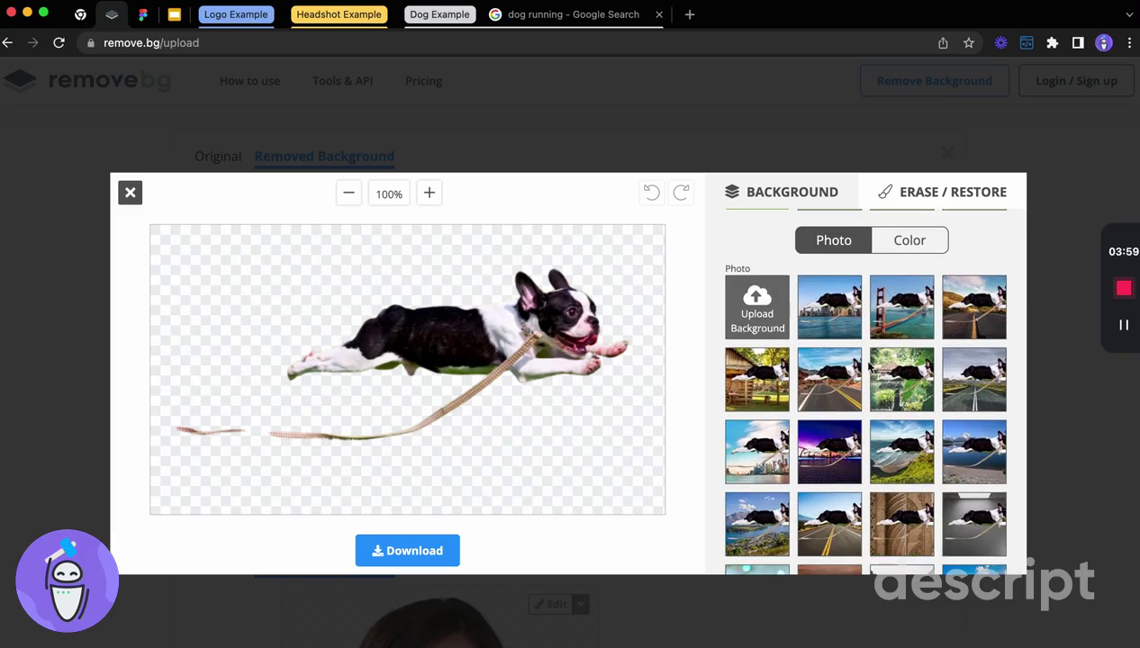
scroll(910, 326, "down", 6)
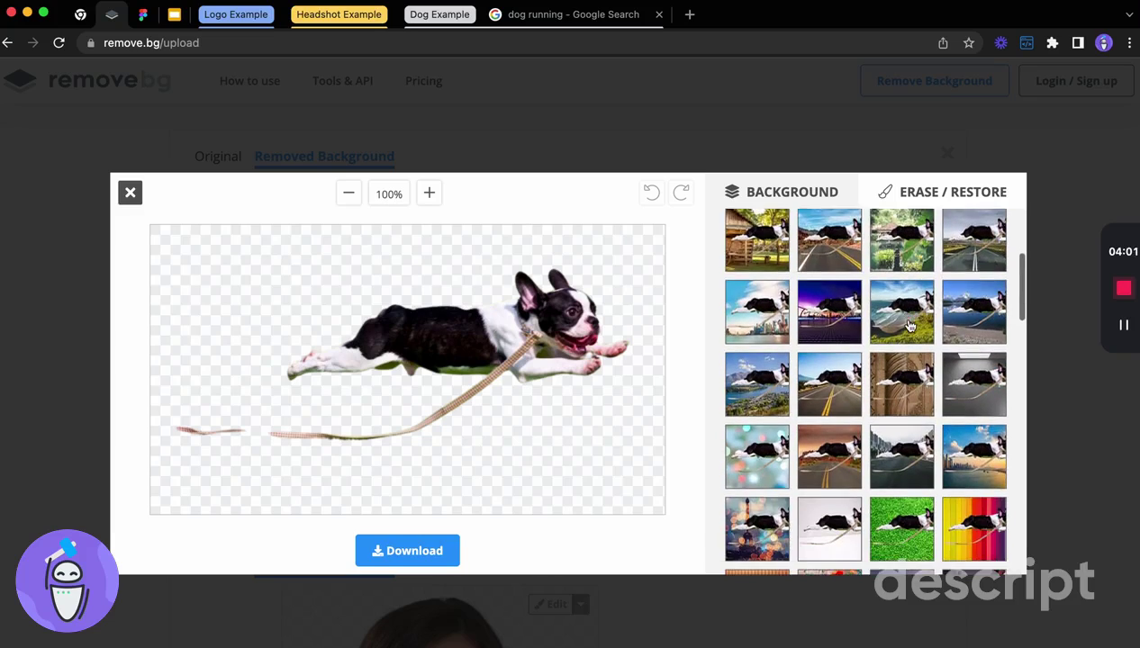
scroll(909, 326, "down", 4)
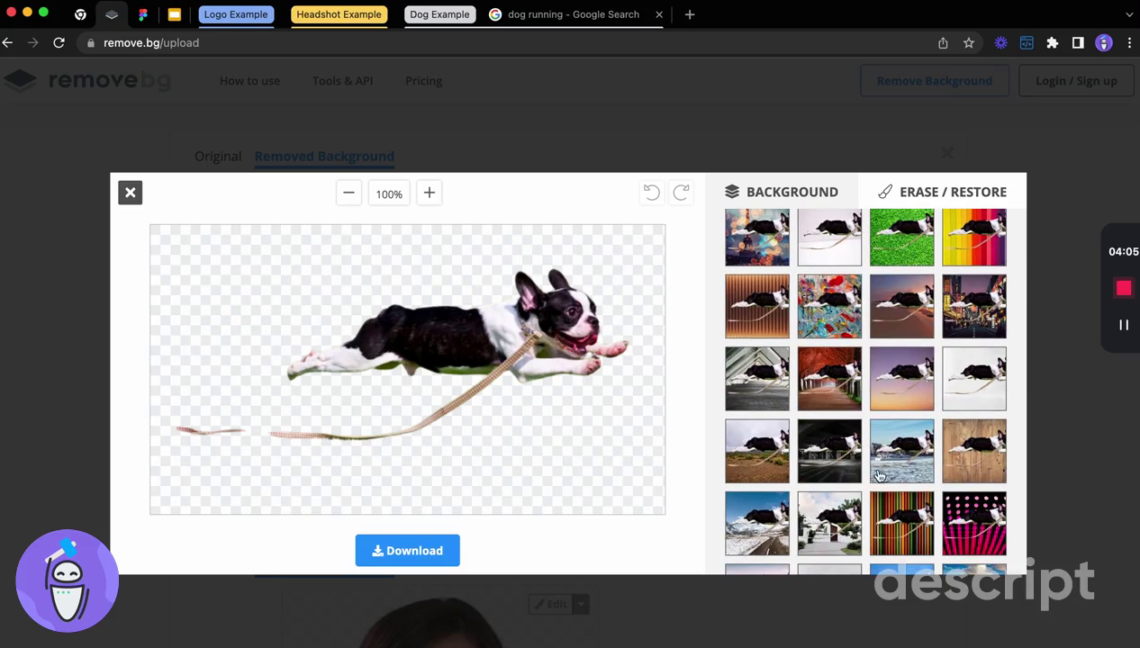
scroll(880, 476, "down", 3)
scroll(880, 464, "up", 15)
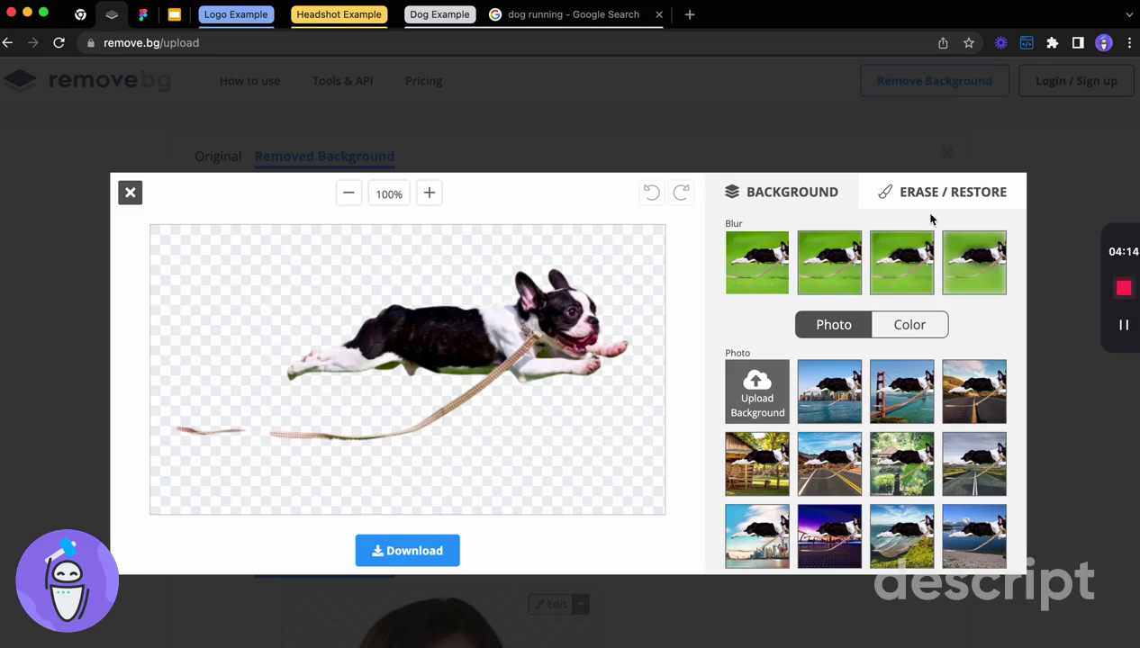
Erase stray leash pieces, then restore the leash's far left end with the Restore brush.
left_click(953, 196)
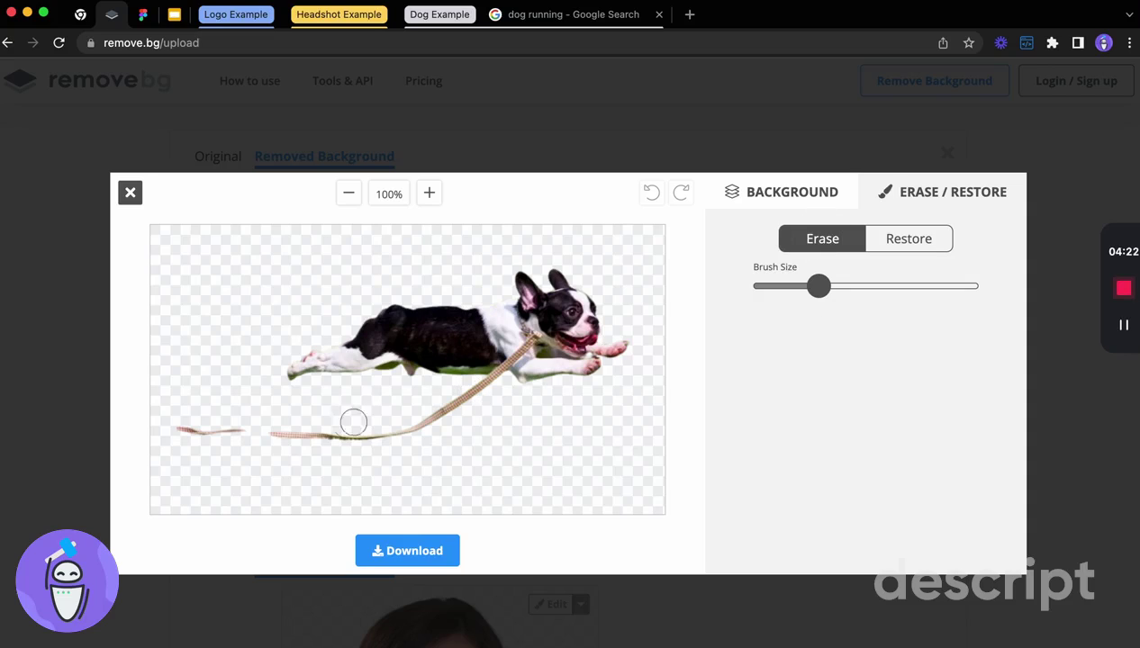
left_click_drag(265, 434, 347, 437)
left_click_drag(248, 435, 181, 431)
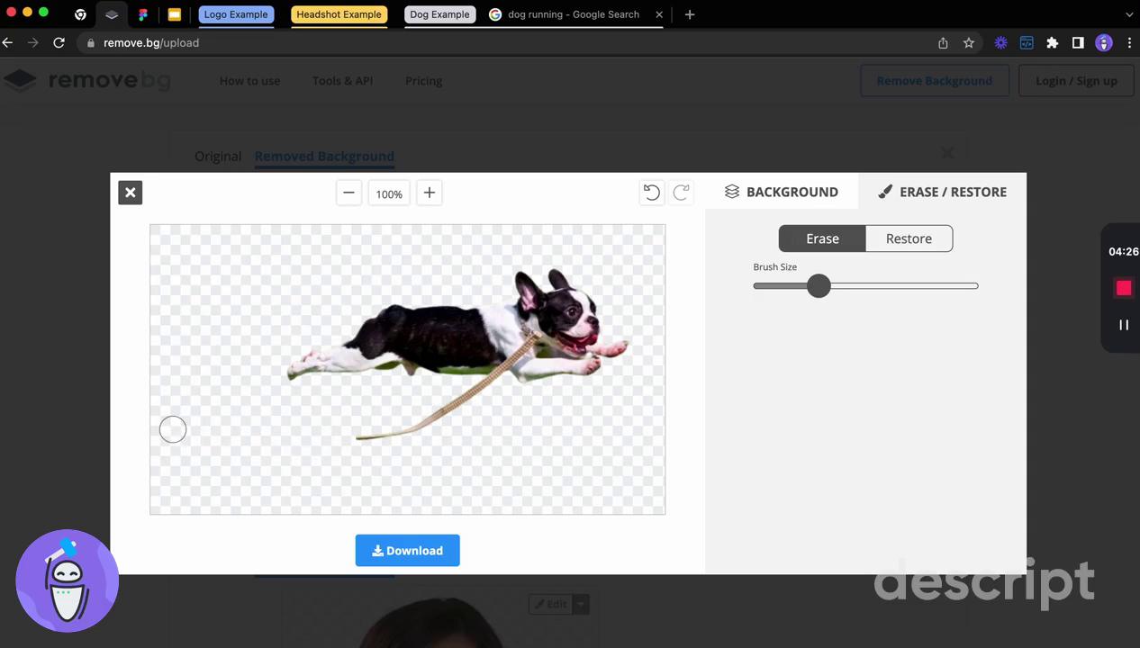
left_click(911, 240)
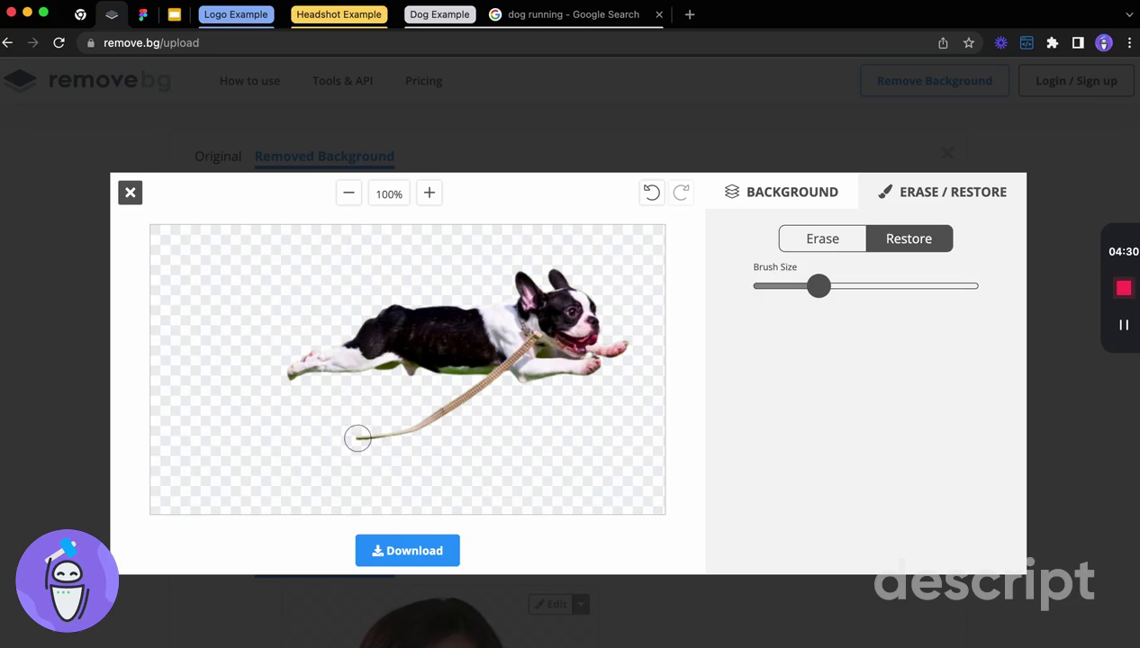
left_click_drag(360, 439, 150, 432)
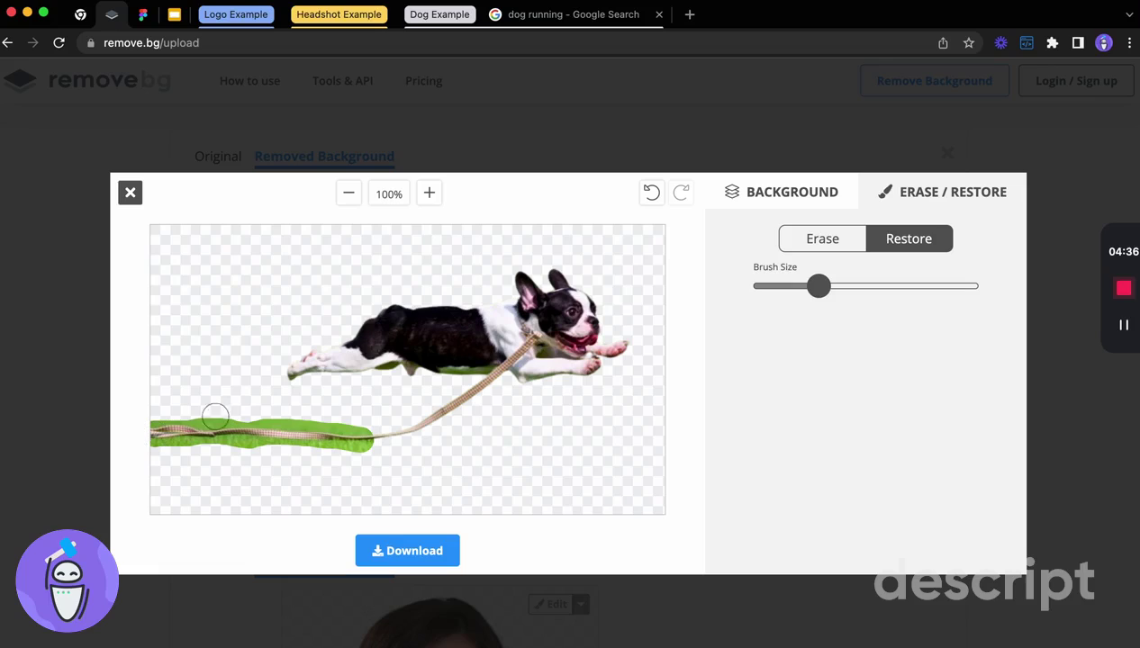
left_click(834, 245)
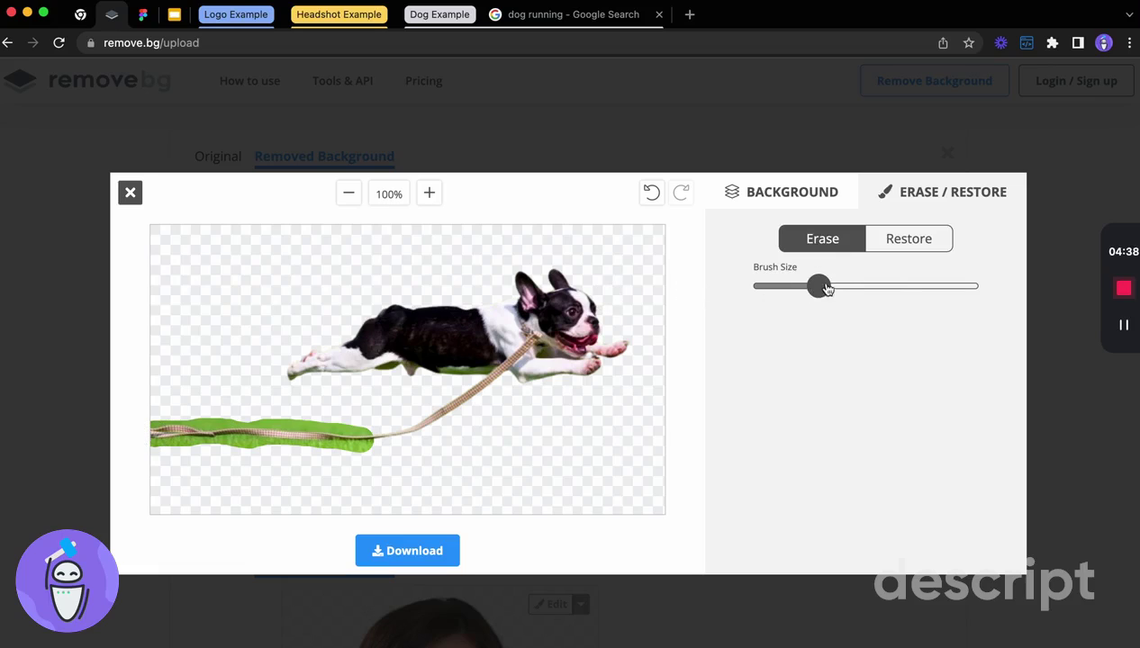
With a smaller brush, erase the green grass fringe under the leash and the dog's belly.
left_click_drag(826, 289, 775, 295)
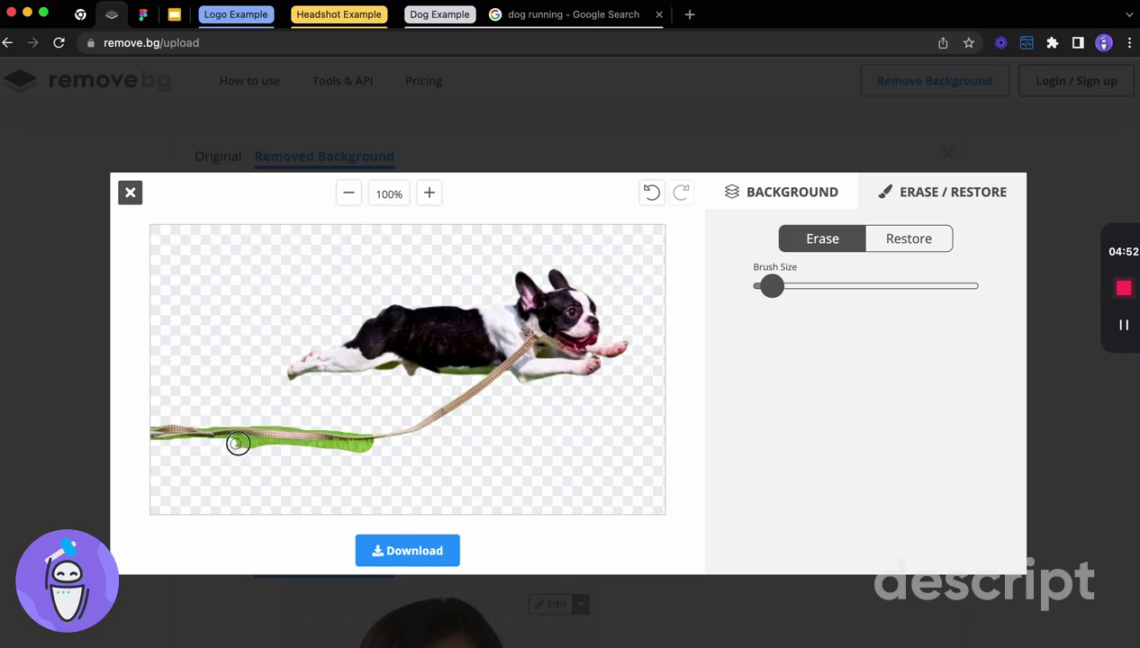
mouse_move(237, 444)
left_mouse_down()
mouse_move(373, 451)
mouse_move(318, 445)
mouse_move(350, 470)
mouse_move(129, 458)
left_mouse_up()
left_click(429, 193)
left_click(429, 192)
left_click(428, 193)
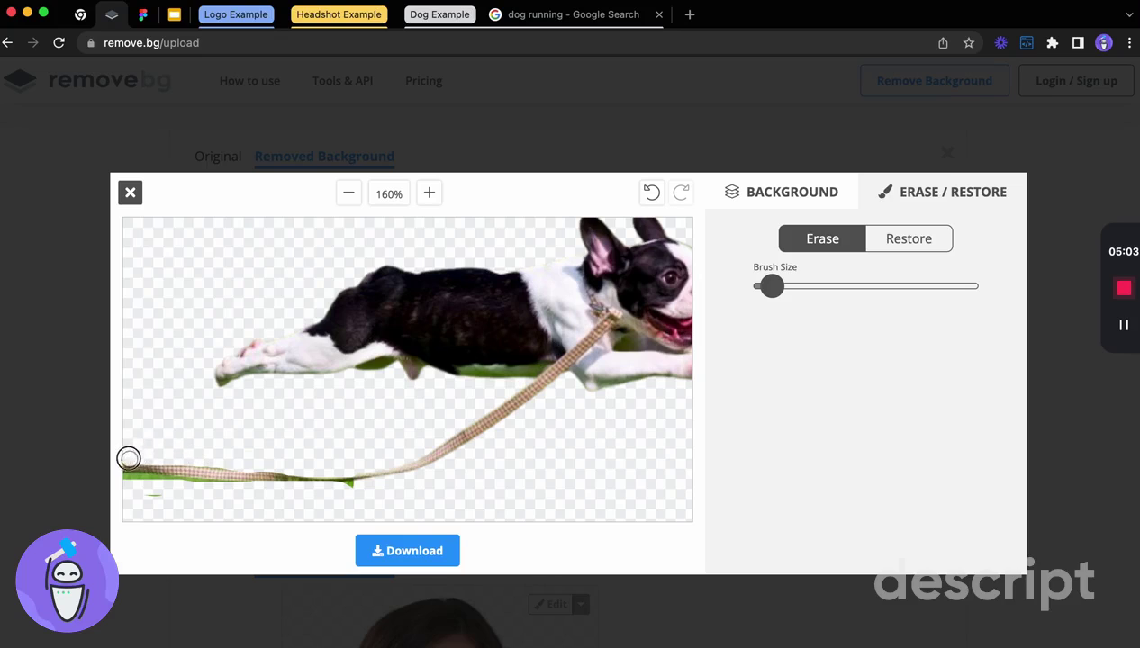
mouse_move(200, 483)
left_mouse_down()
mouse_move(244, 486)
mouse_move(122, 481)
mouse_move(170, 477)
mouse_move(285, 496)
mouse_move(372, 489)
mouse_move(341, 487)
left_mouse_up()
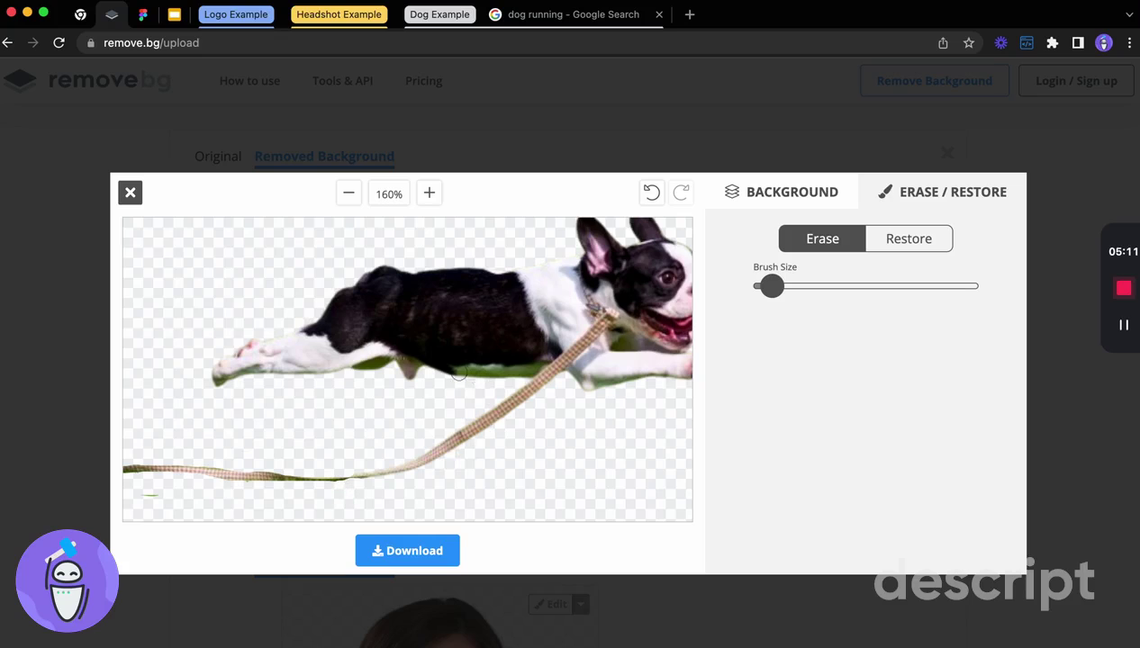
left_click_drag(464, 374, 536, 370)
left_click_drag(461, 371, 352, 372)
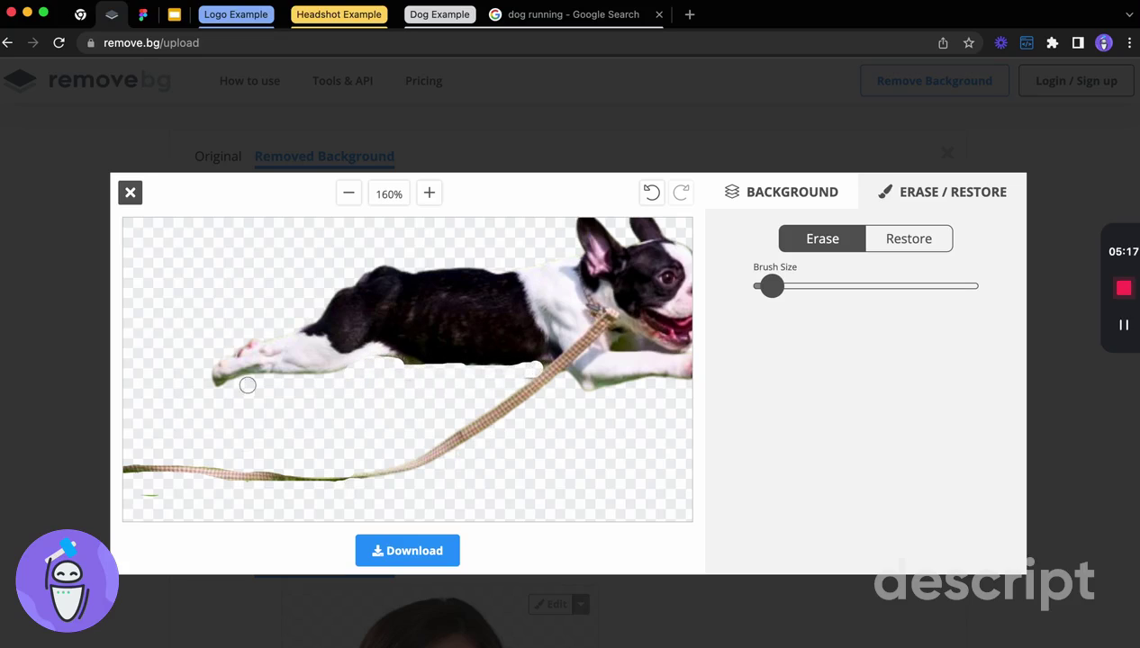
left_click(349, 193)
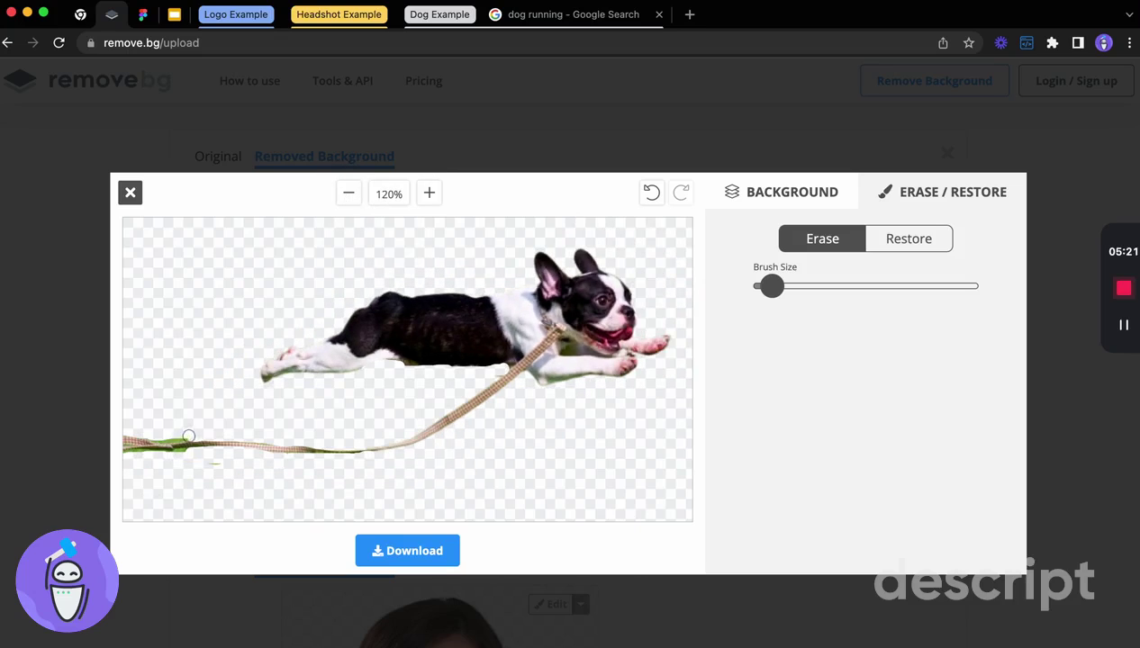
mouse_move(189, 435)
left_mouse_down()
mouse_move(160, 439)
mouse_move(165, 455)
mouse_move(135, 450)
left_mouse_up()
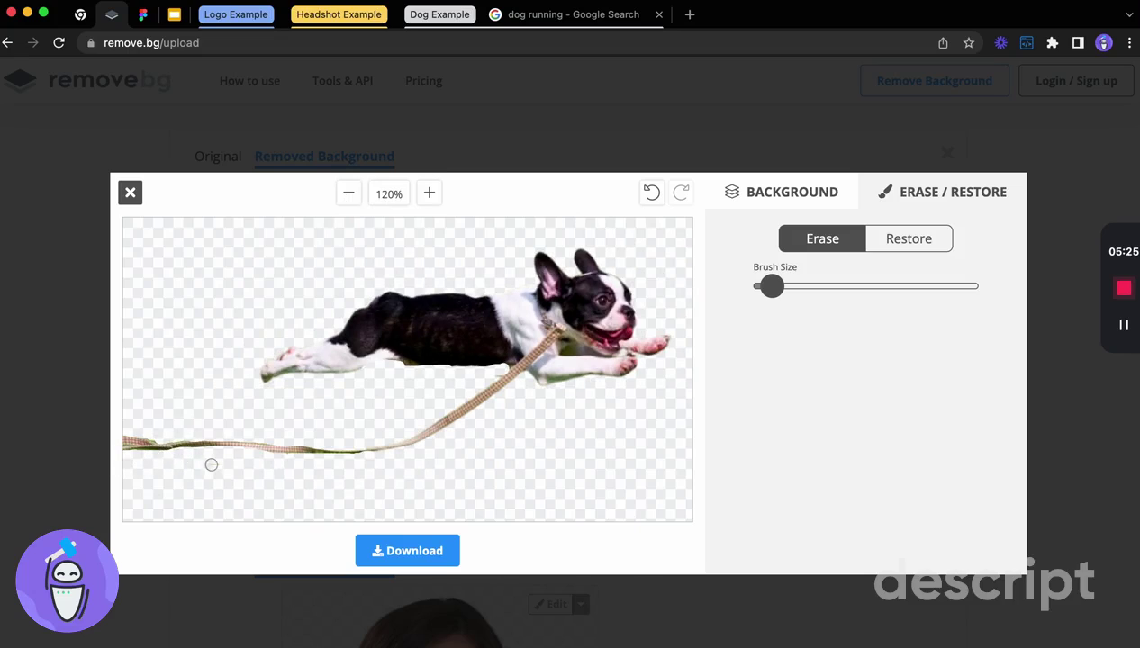
Zoom out to 60%, download the cleaned dog cut-out, and return to the demo slides.
left_click(356, 202)
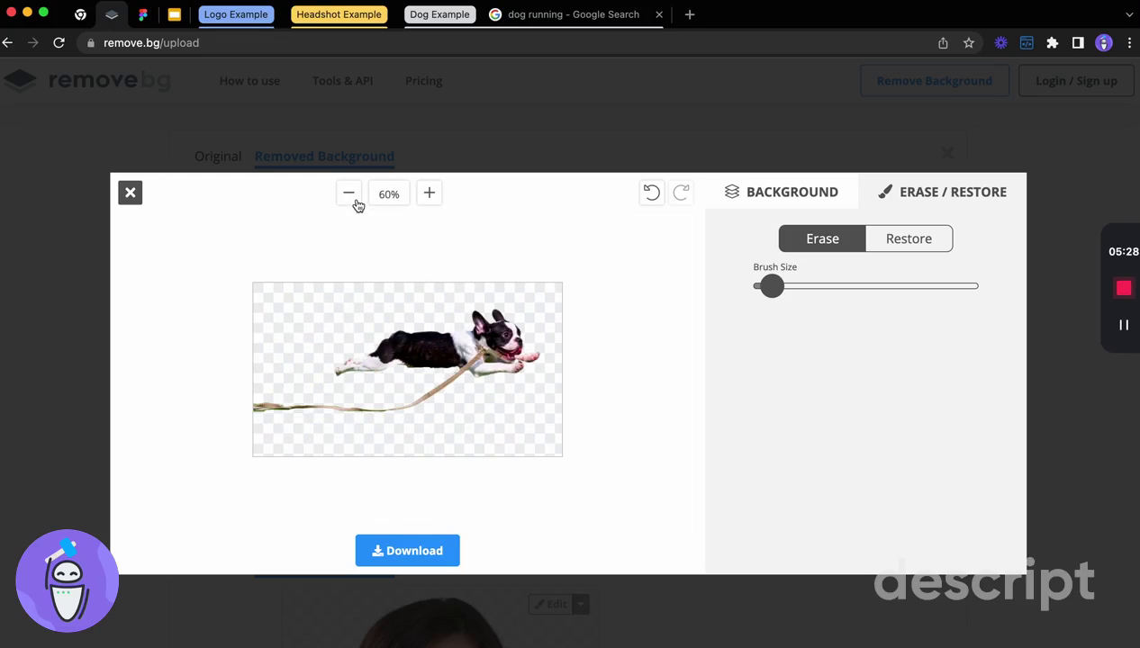
left_click(431, 560)
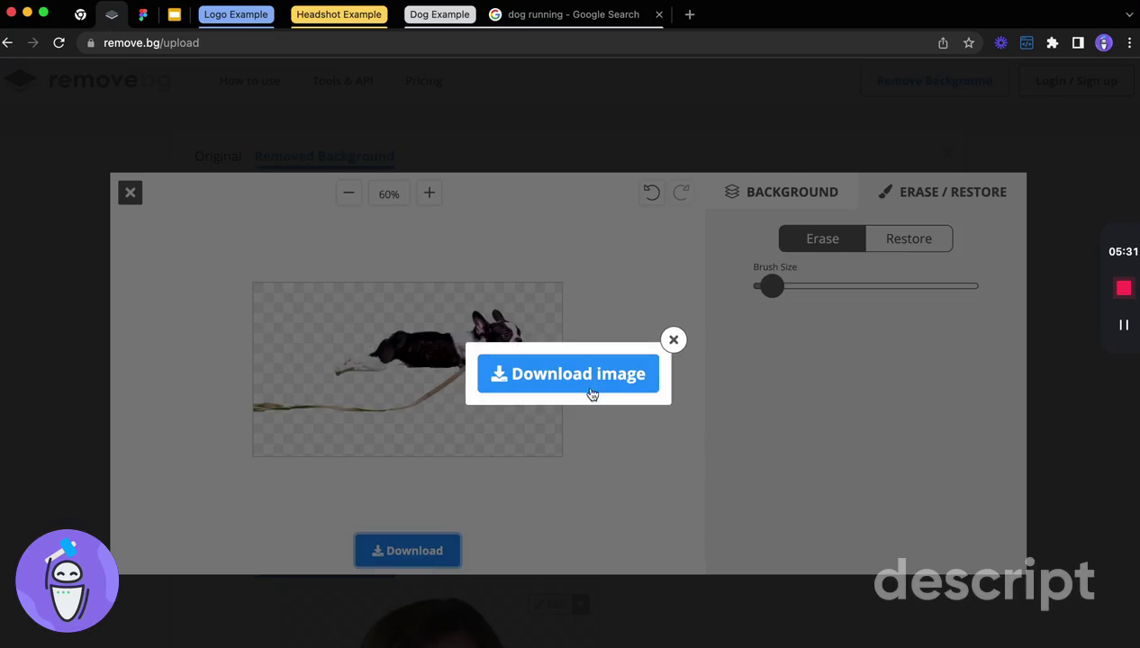
scroll(592, 394, "down", 1)
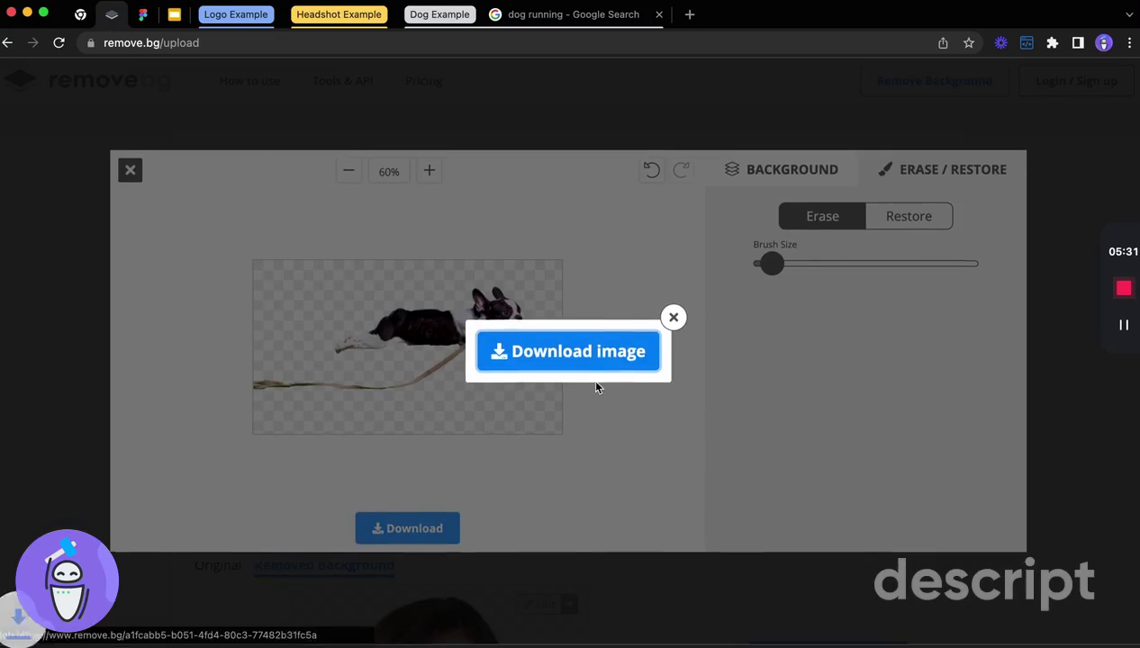
left_click(175, 15)
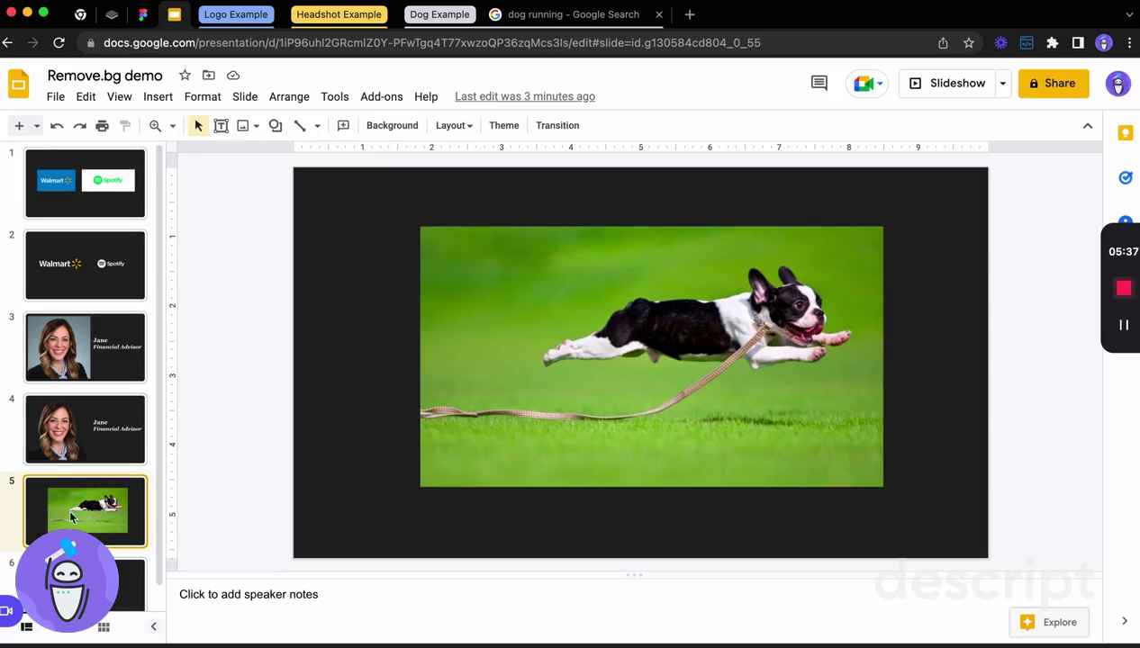
Place the downloaded dog PNG on blank slide 6, shifted right and down.
left_click(141, 567)
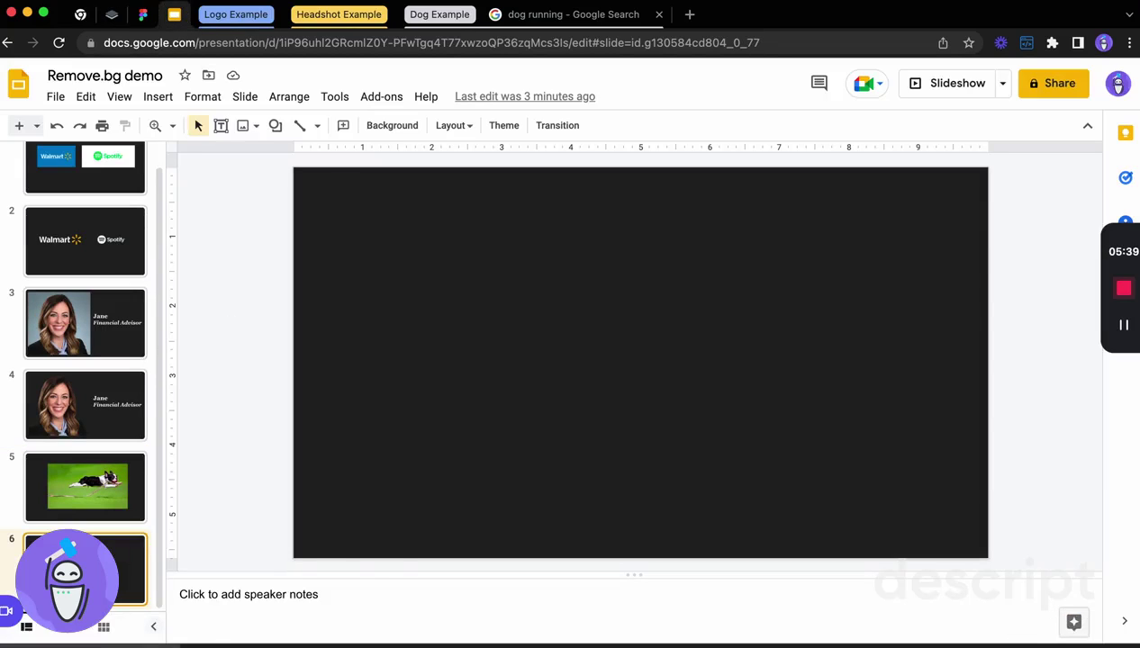
left_click_drag(322, 630, 496, 432)
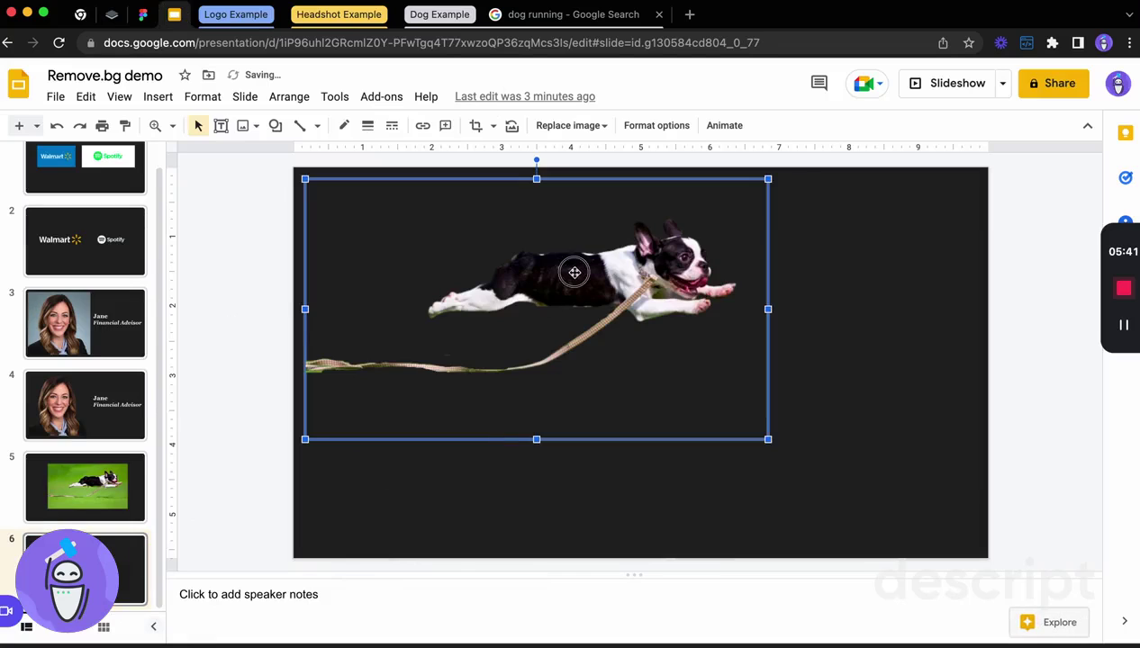
left_click_drag(574, 272, 669, 321)
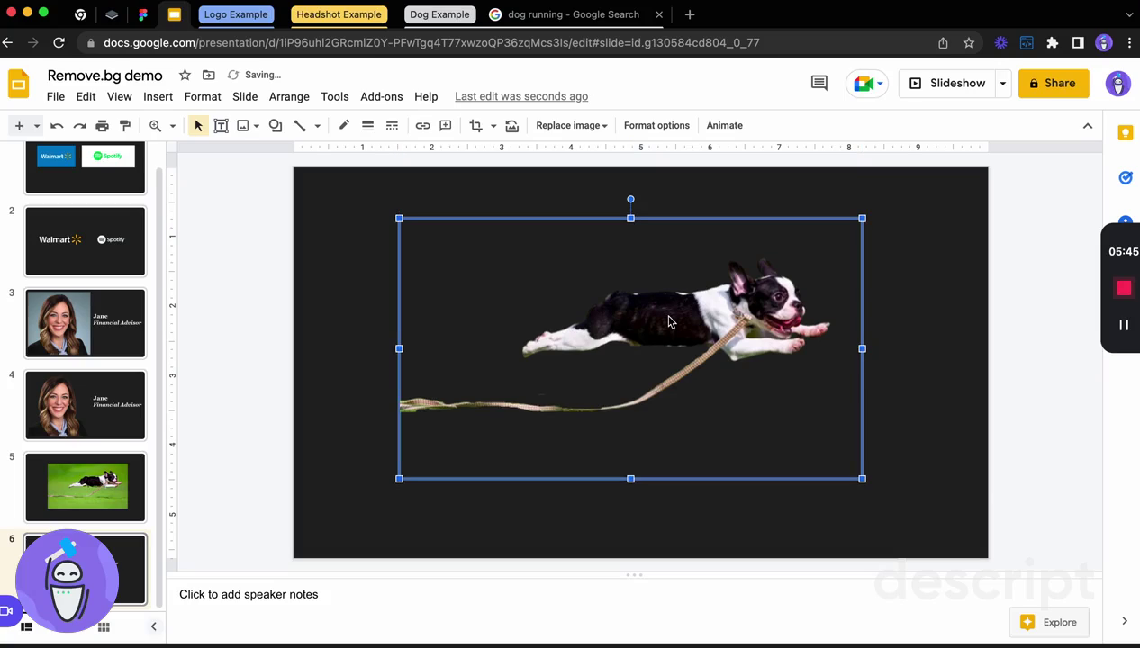
left_click(972, 331)
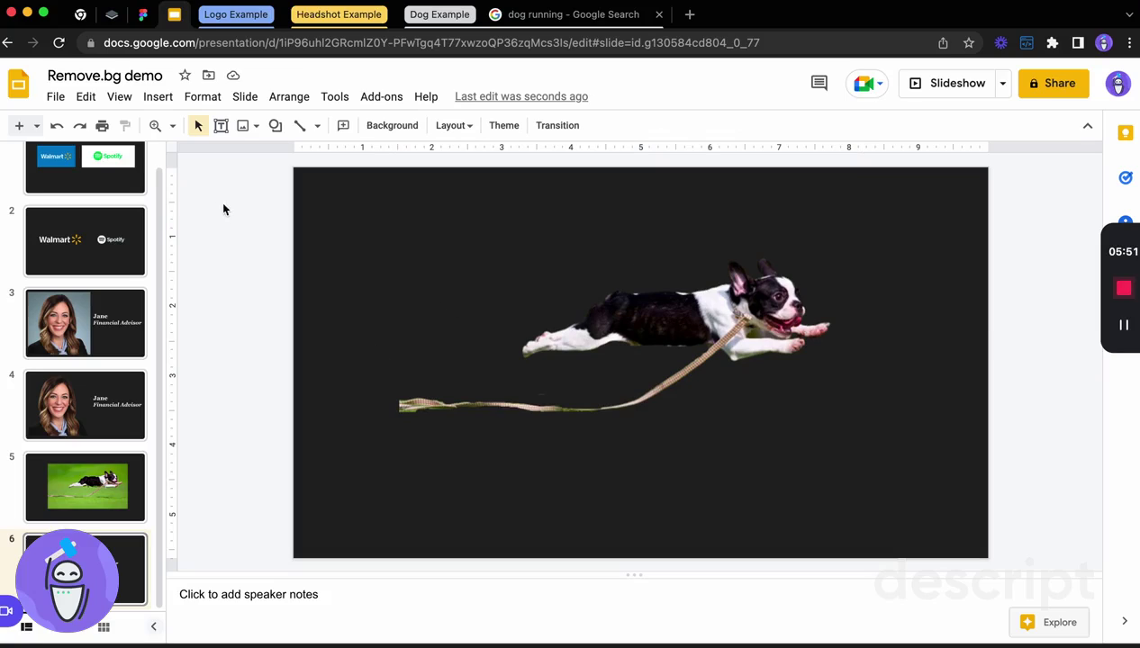
Switch to the Figma file and pan around the NASA, Chick-fil-A and Best Buy logos.
left_click(142, 15)
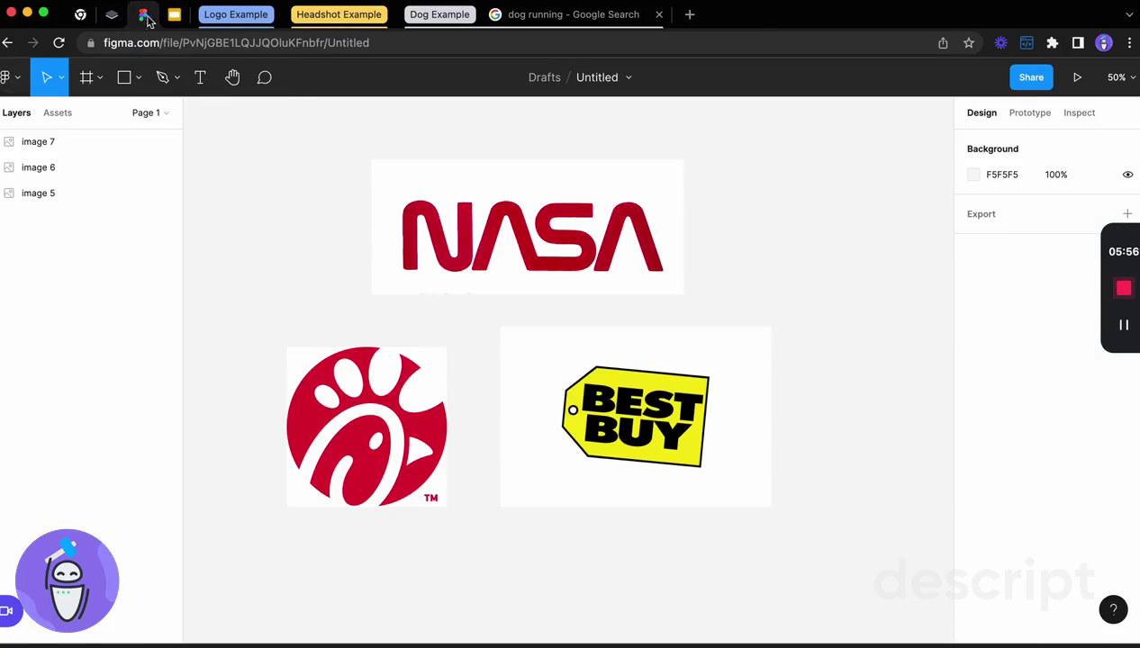
scroll(252, 238, "left", 2)
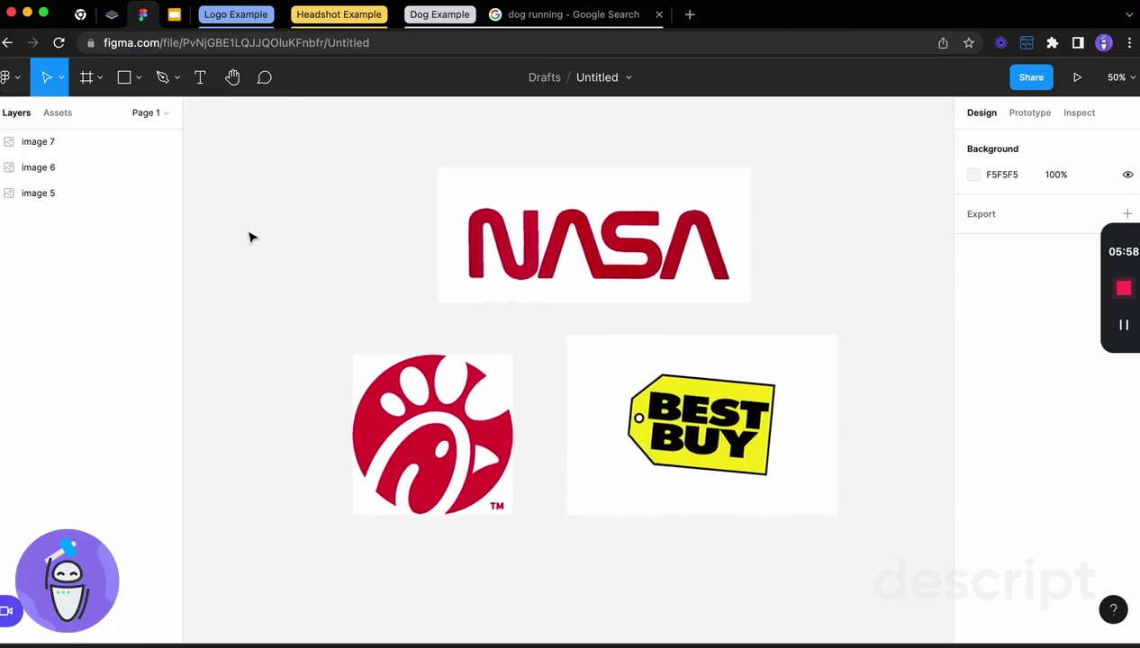
scroll(252, 238, "up", 1)
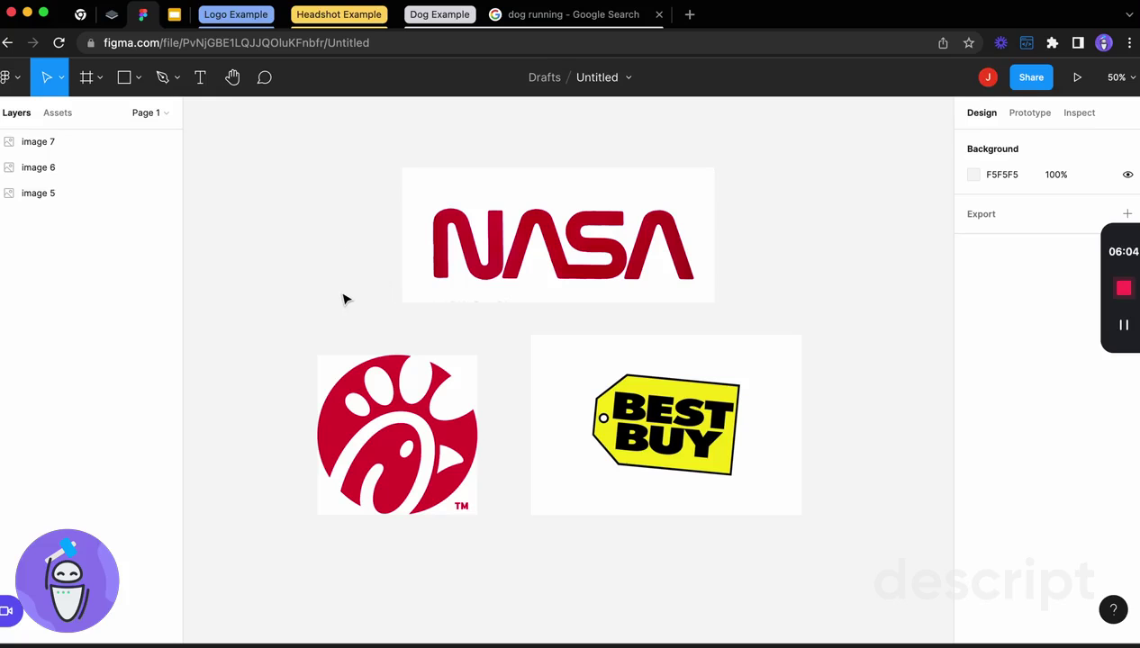
scroll(343, 299, "right", 2)
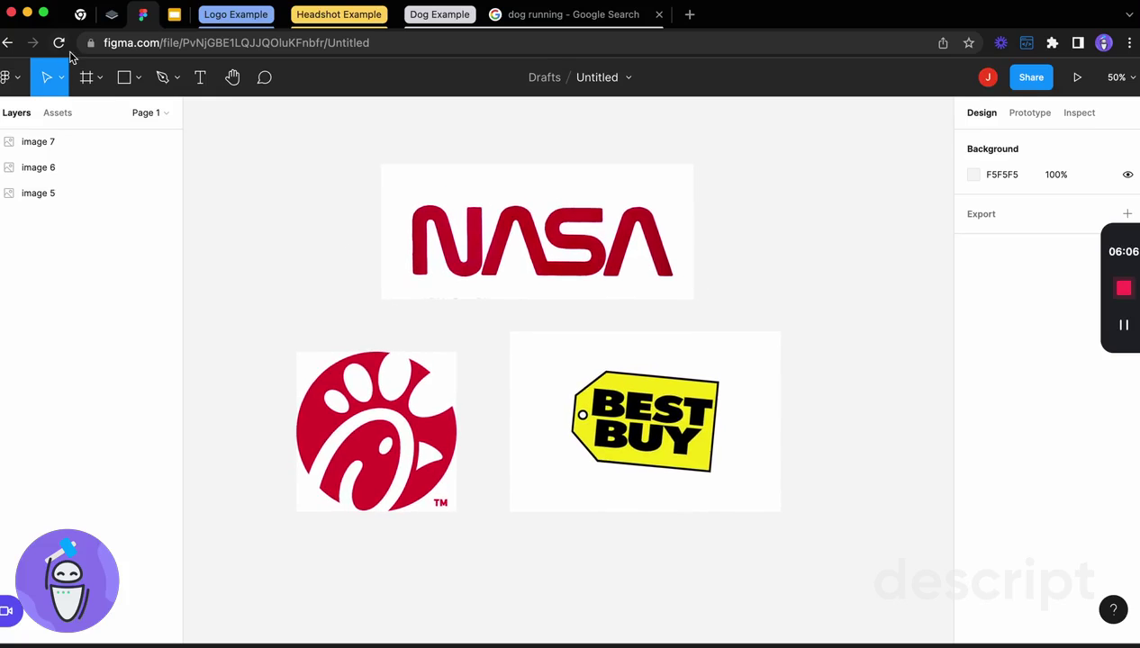
Search Figma Community plugins for 'remov' and install the Remove BG plugin.
left_click(18, 81)
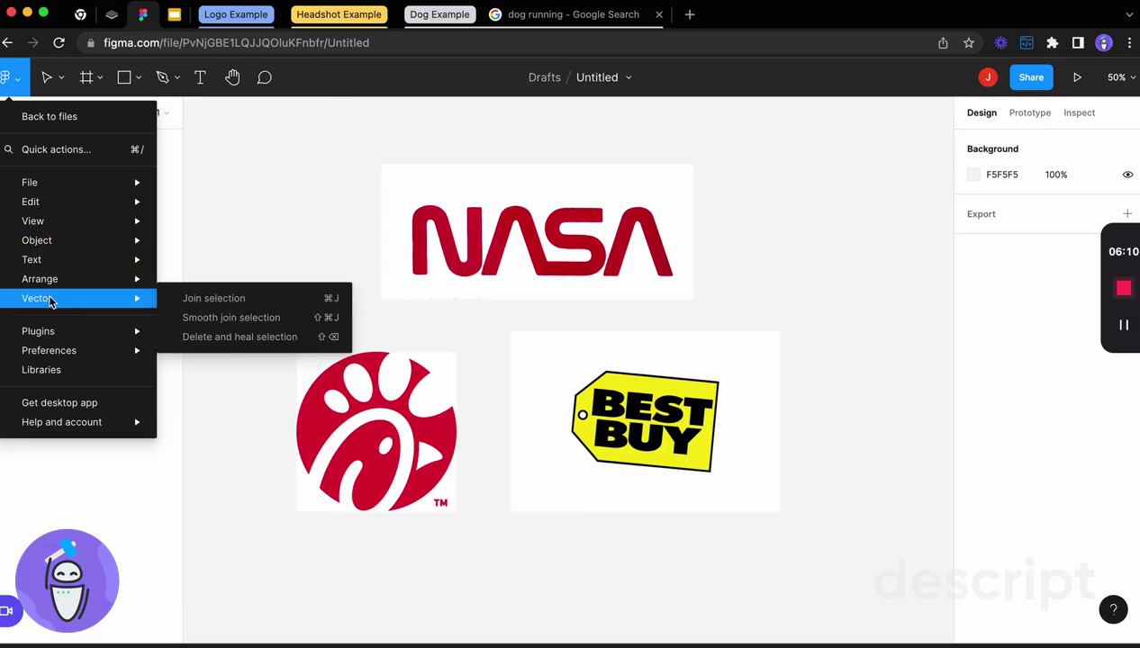
mouse_move(60, 337)
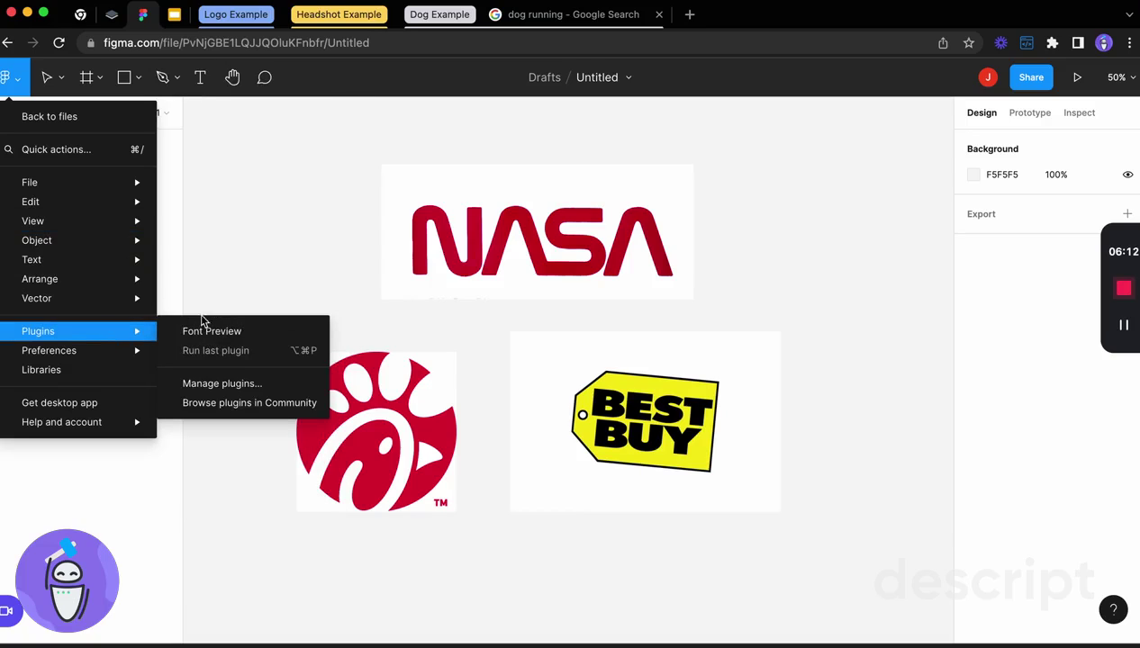
left_click(229, 407)
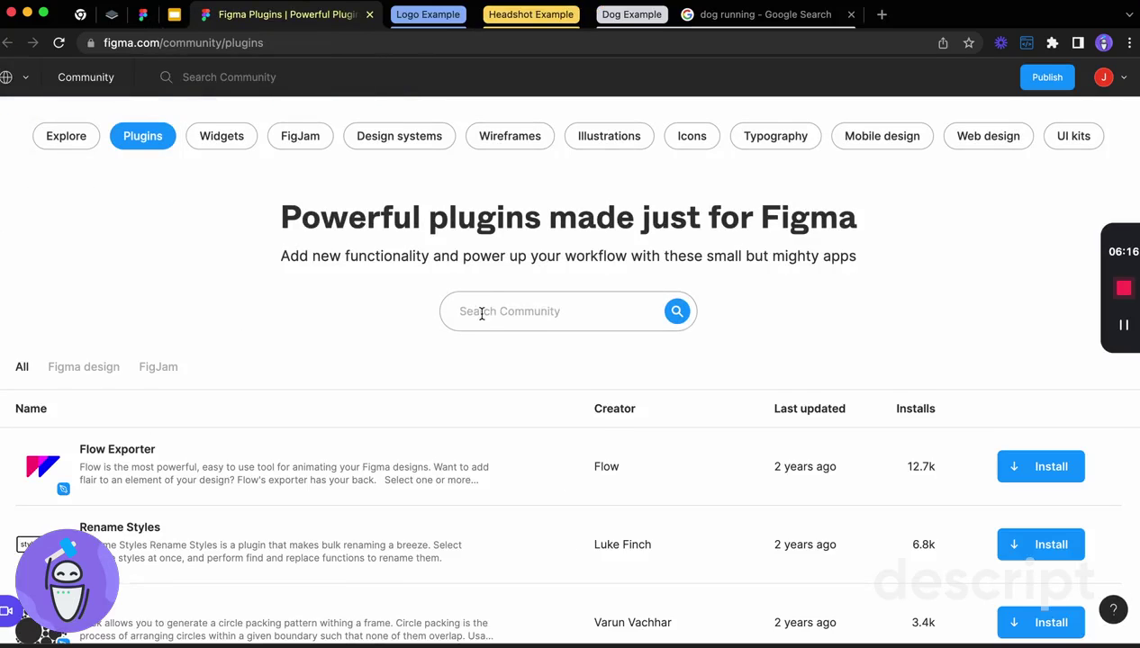
type("remove bg")
left_click(677, 312)
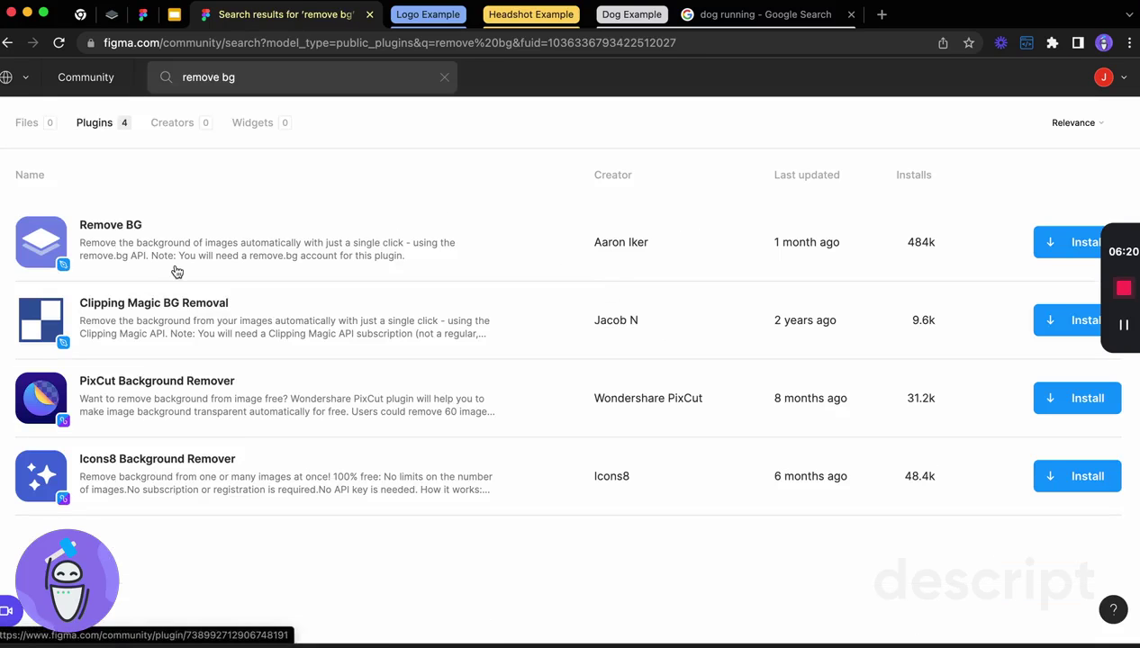
left_click(1043, 249)
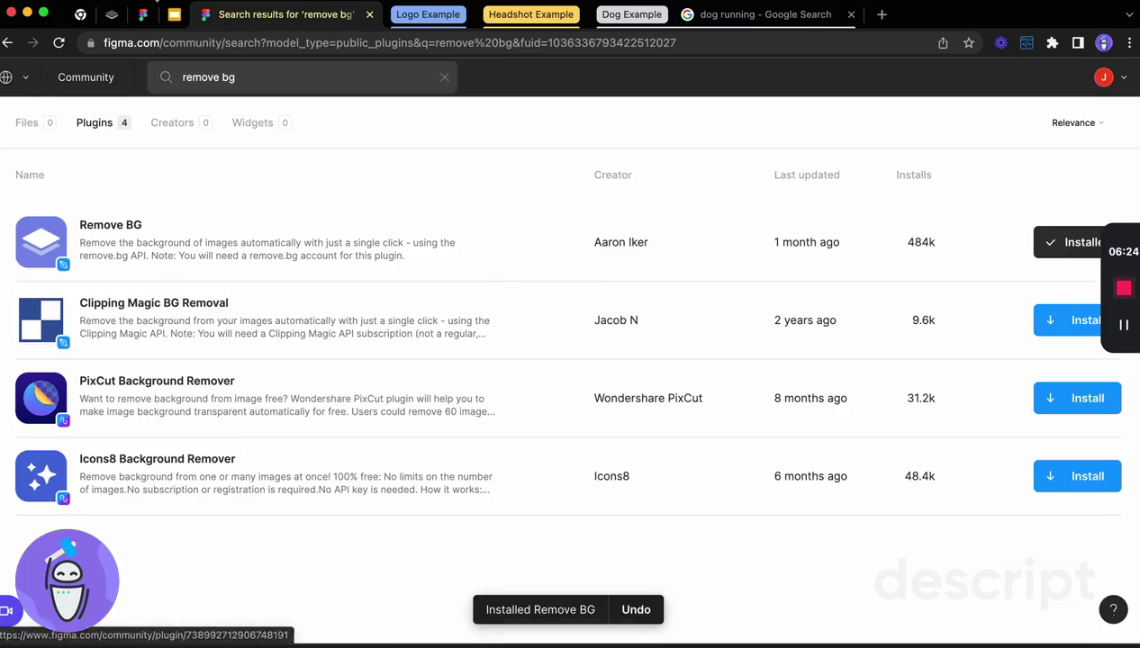
left_click(146, 16)
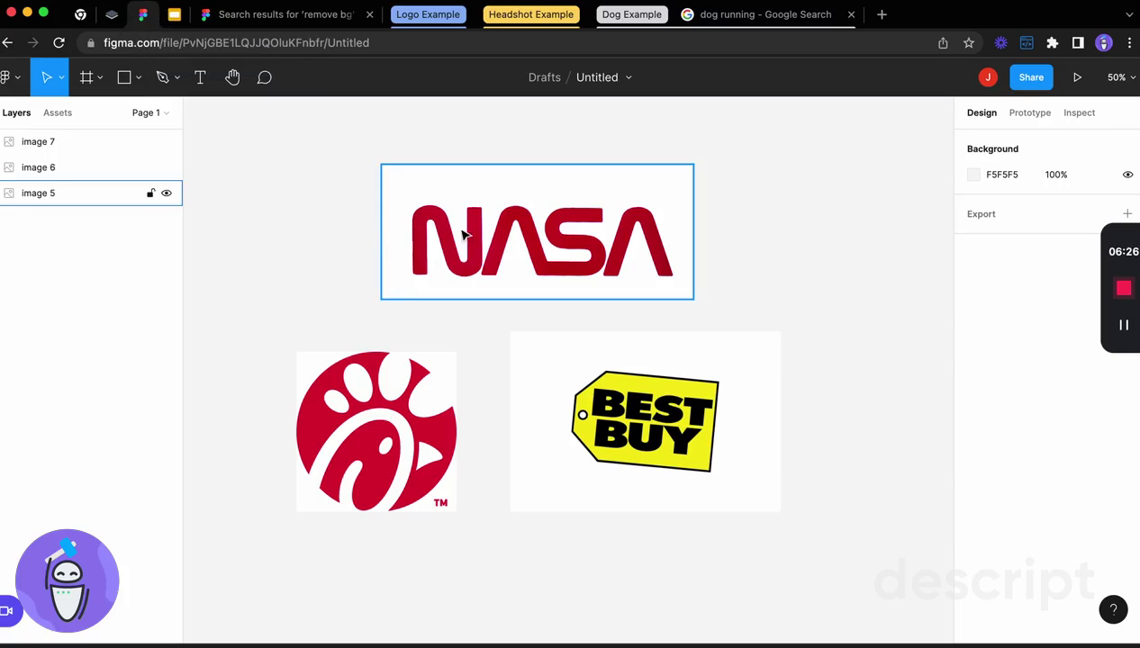
Run the Remove BG plugin on the selected NASA logo image.
left_click(466, 196)
right_click(455, 254)
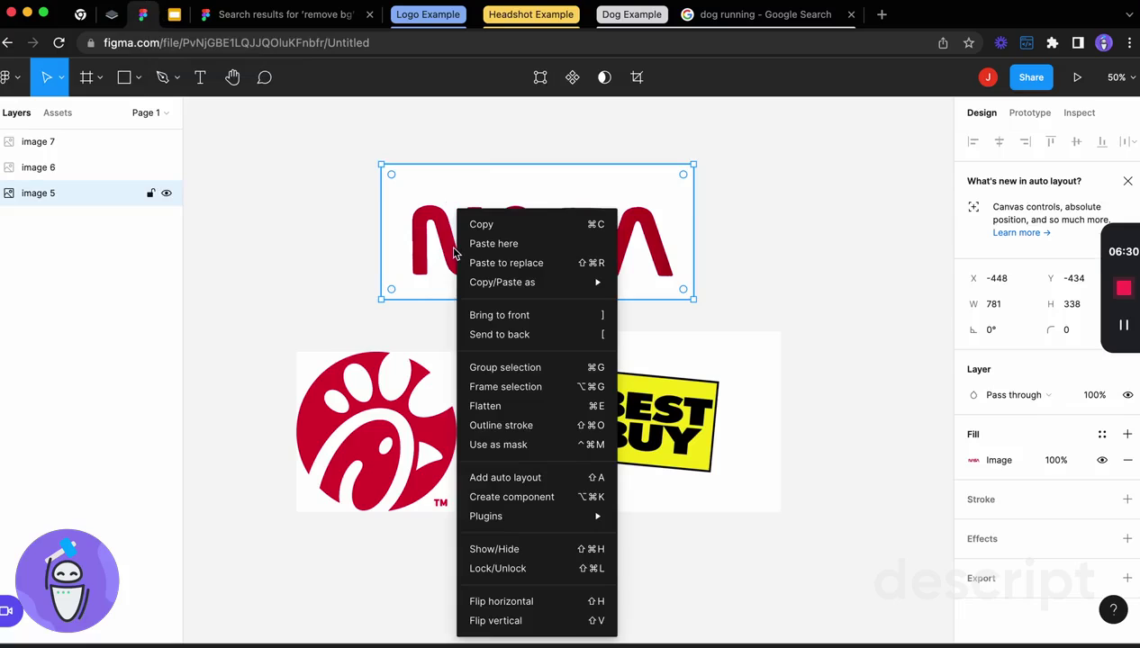
mouse_move(535, 519)
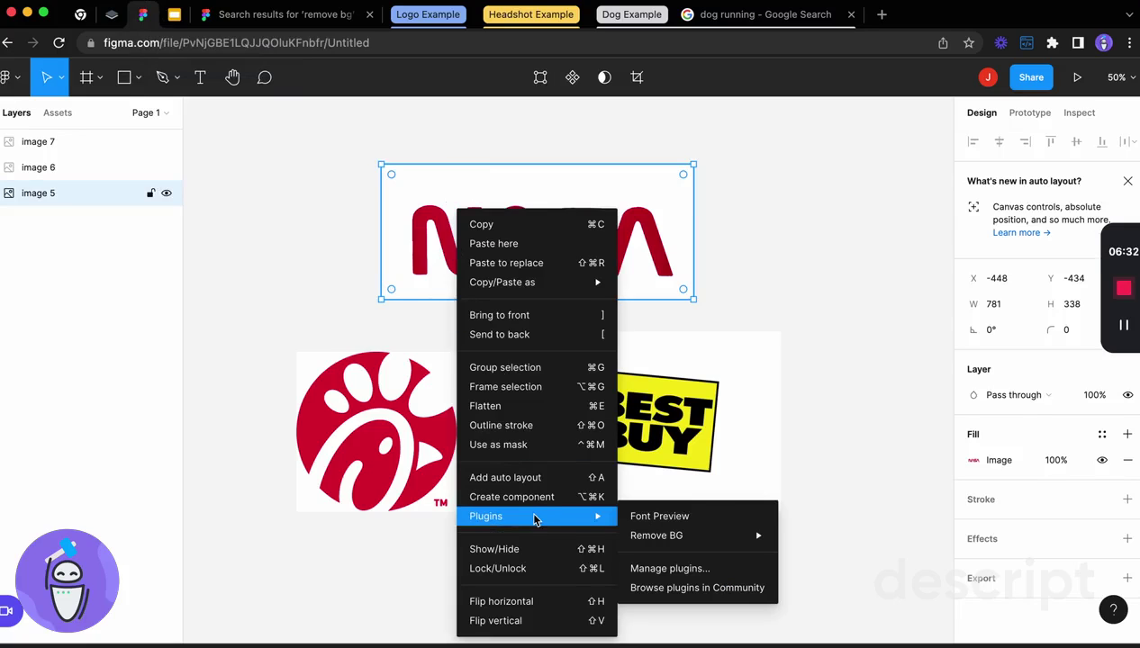
mouse_move(677, 539)
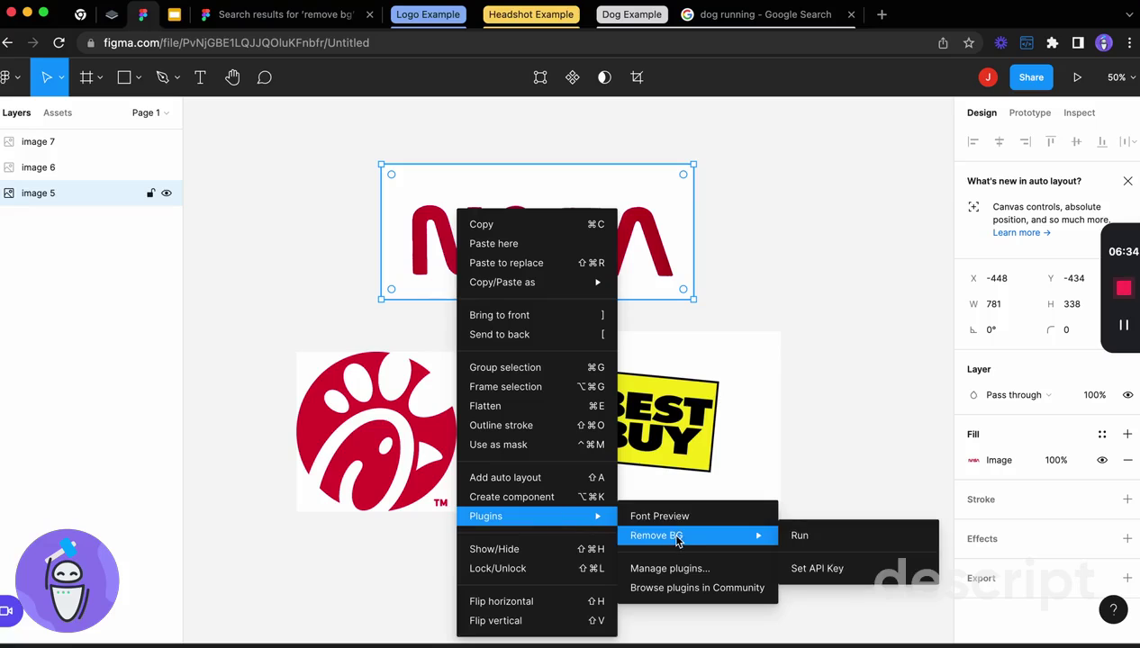
left_click(815, 540)
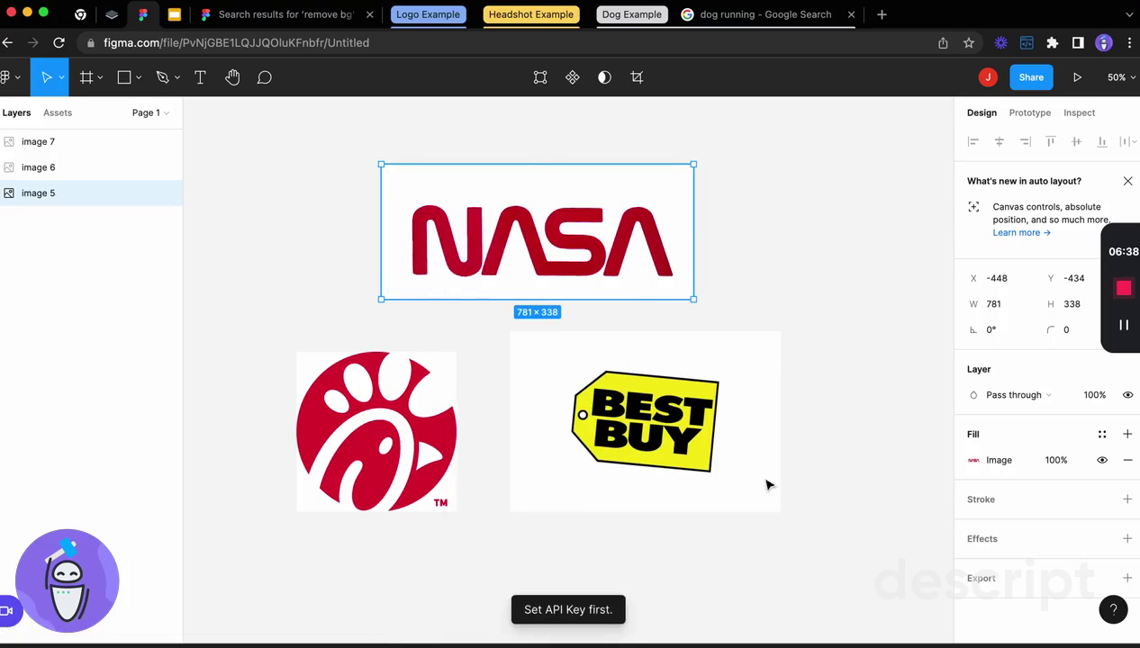
Open Remove BG's Set API Key dialog from the NASA image's Plugins menu.
right_click(531, 227)
mouse_move(599, 519)
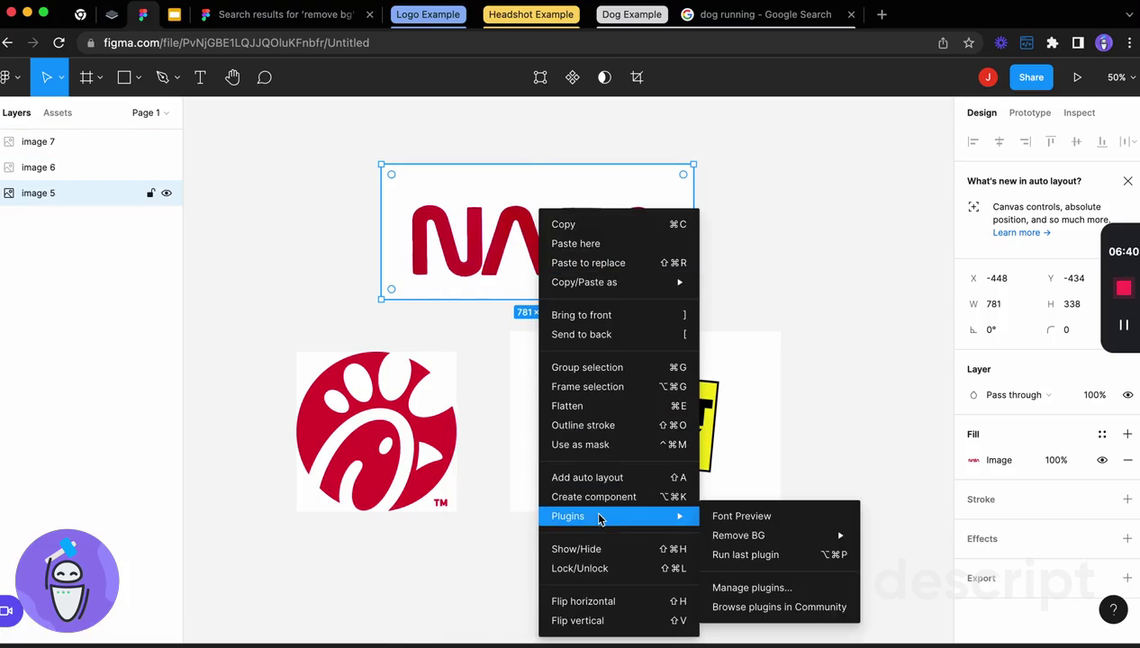
mouse_move(669, 522)
mouse_move(739, 535)
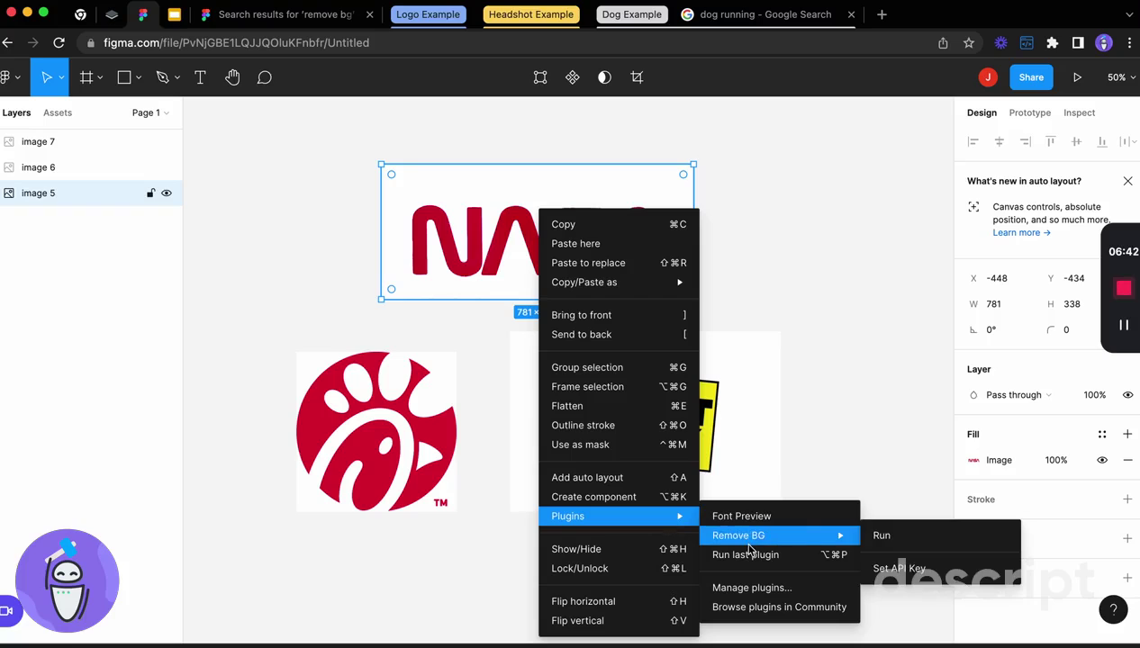
left_click(926, 567)
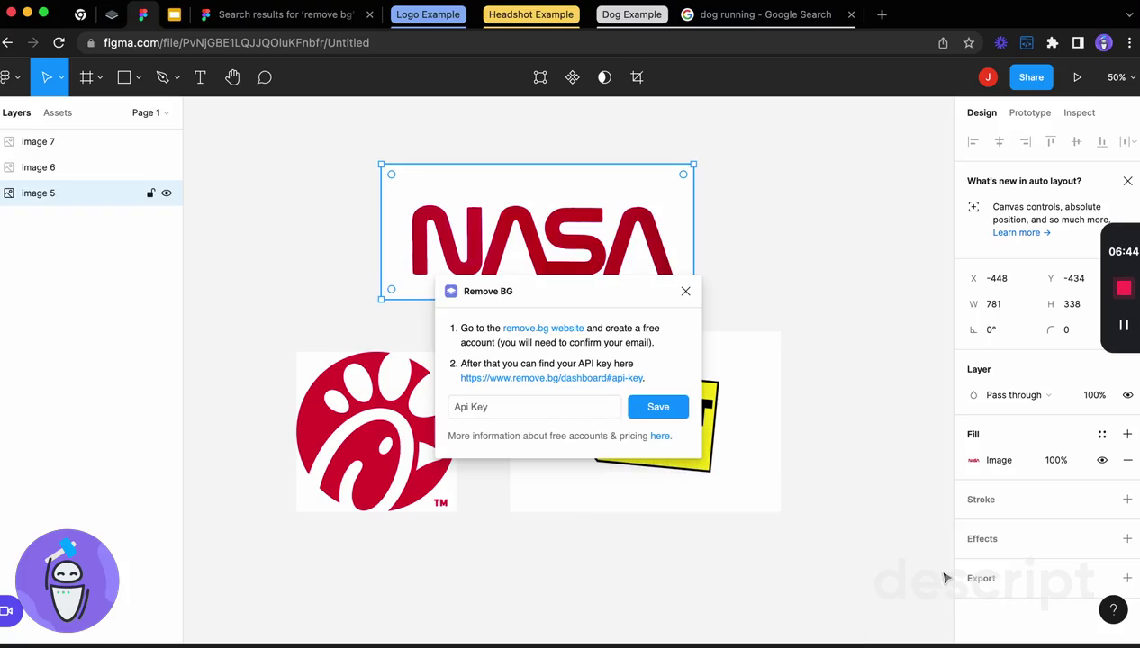
Open the remove.bg website link in a new tab and close the API key dialog.
right_click(553, 333)
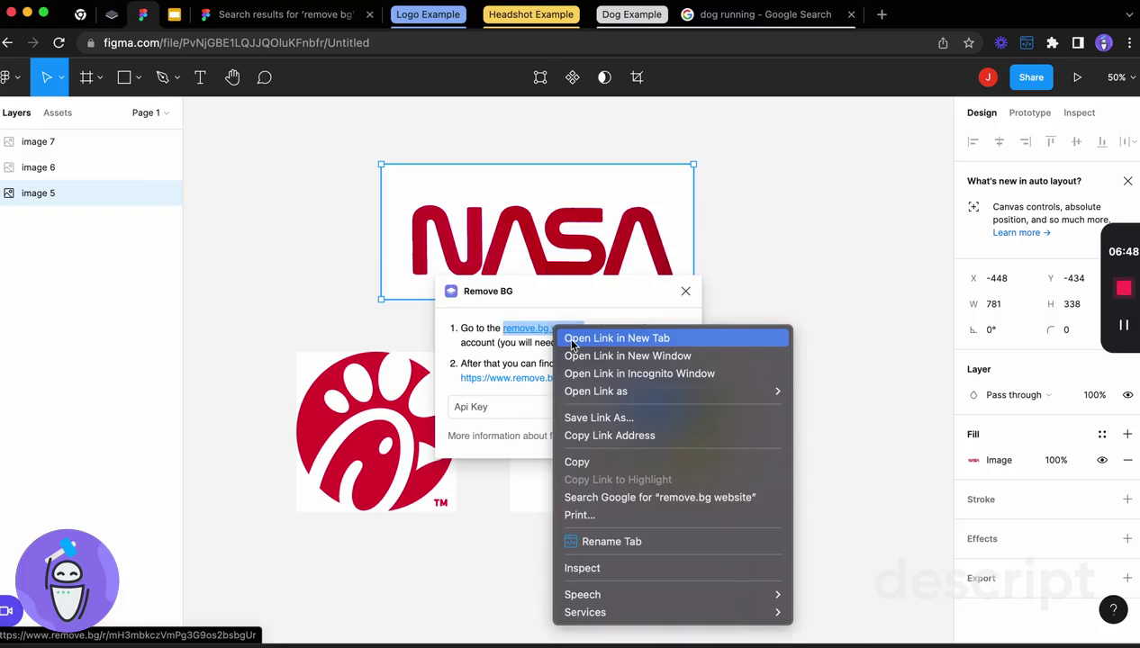
left_click(617, 339)
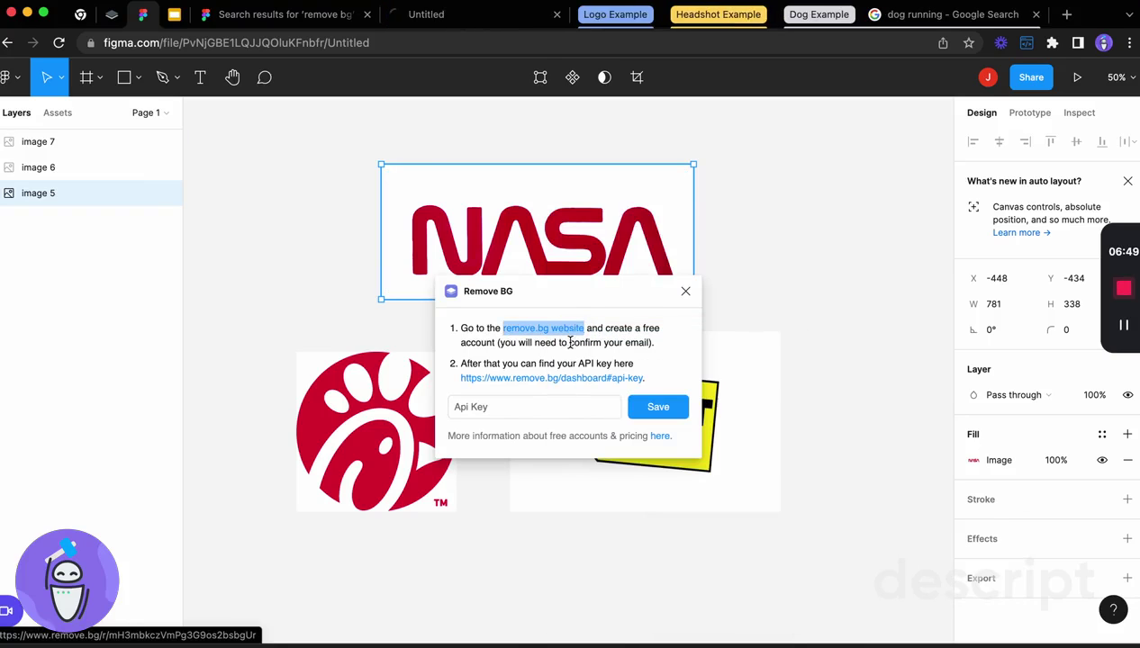
left_click(685, 291)
Check the new remove.bg tab, then return to Figma and deselect the NASA image.
left_click(446, 15)
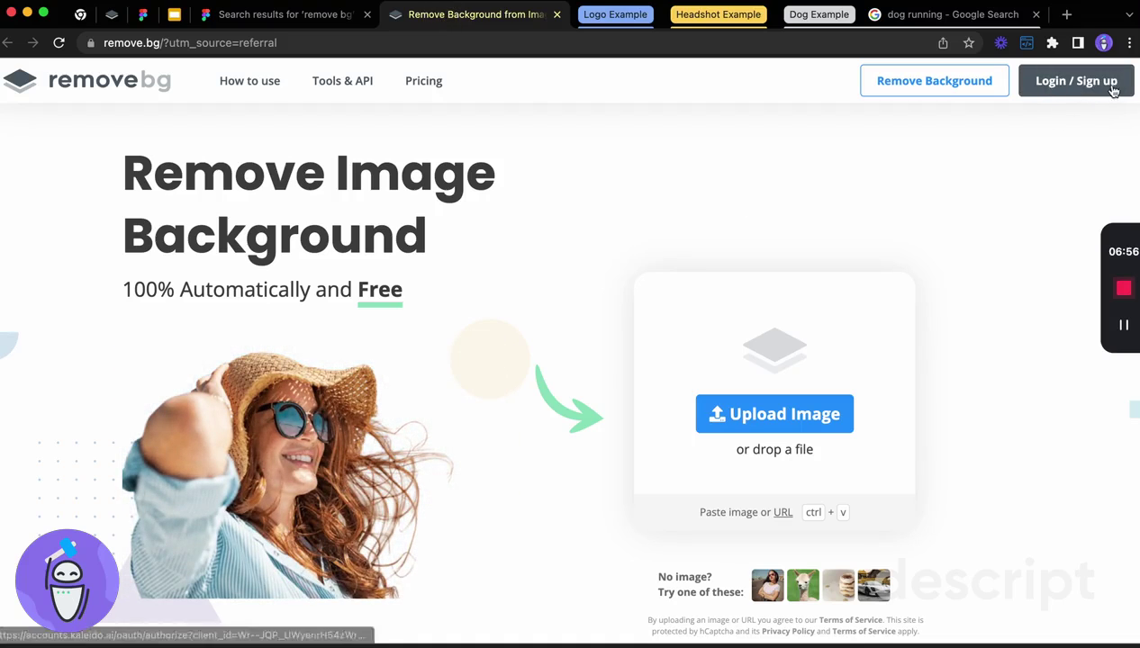
left_click(143, 15)
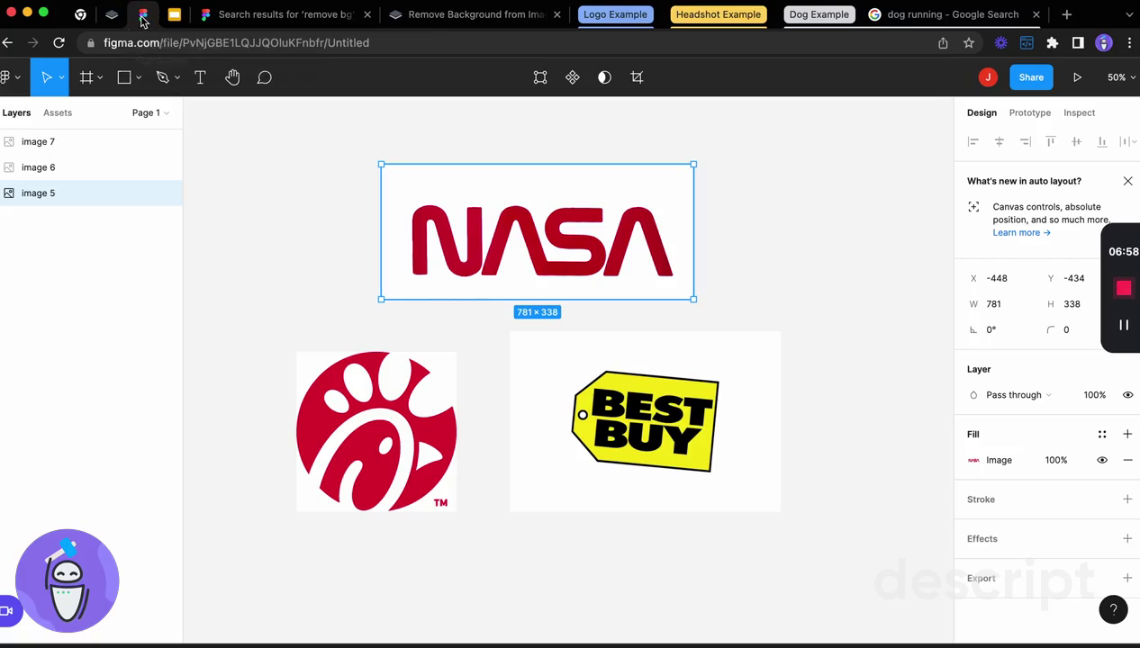
left_click(260, 239)
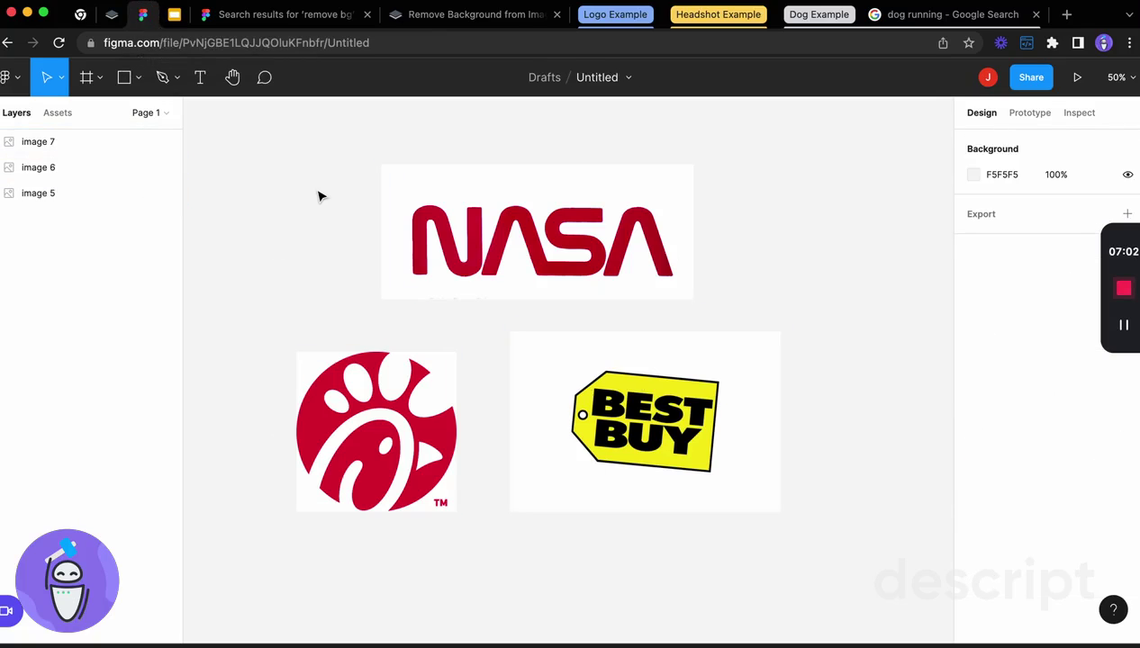
scroll(318, 195, "left", 2)
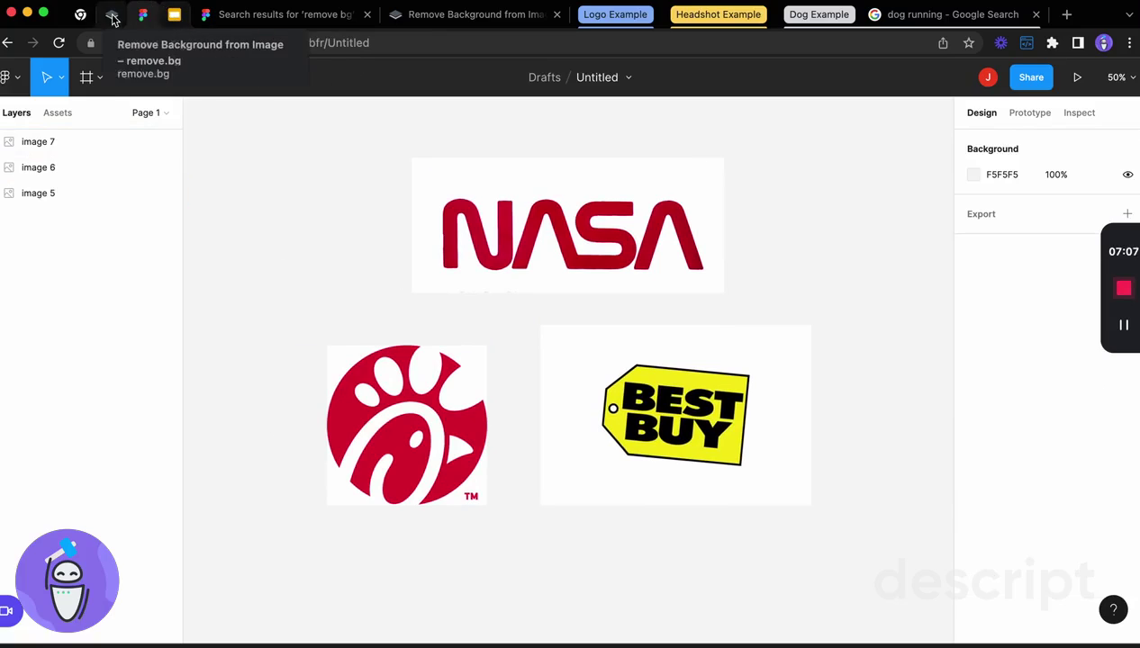
Return to the Remove.bg demo deck and show slide 2 with the Walmart and Spotify logos.
left_click(174, 14)
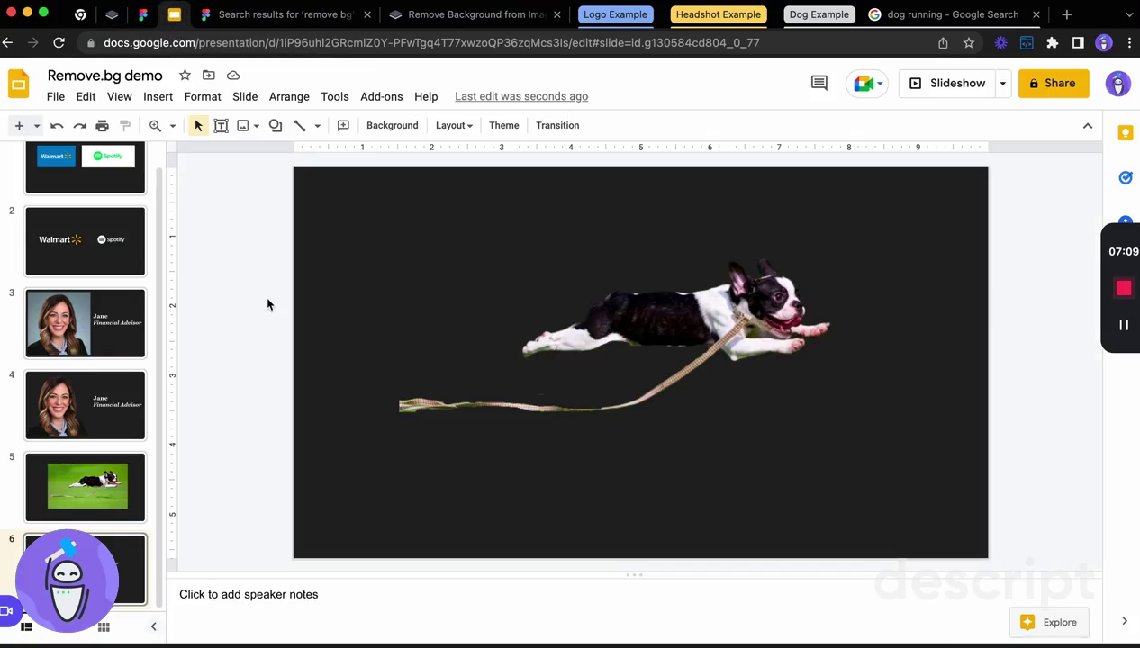
scroll(108, 236, "up", 2)
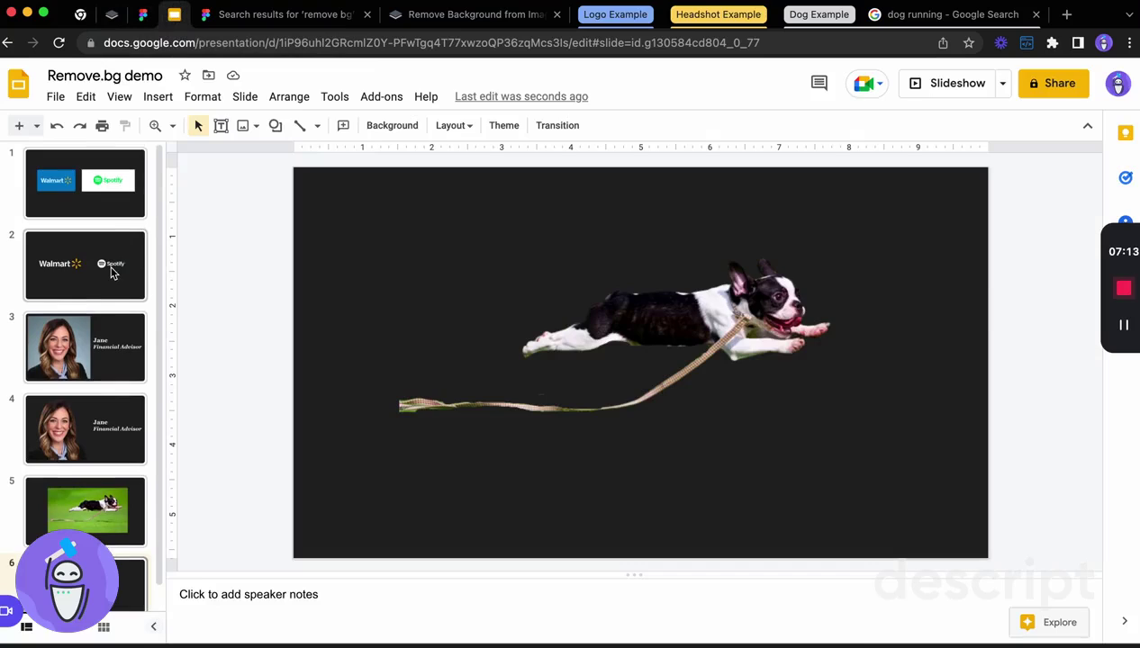
left_click(111, 272)
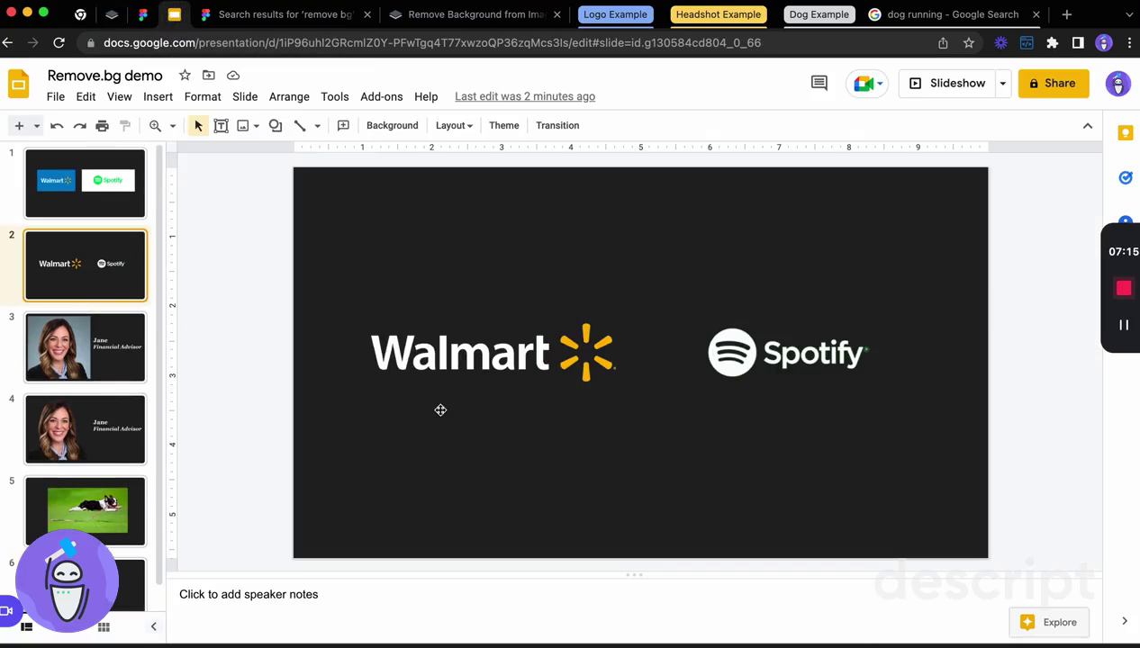